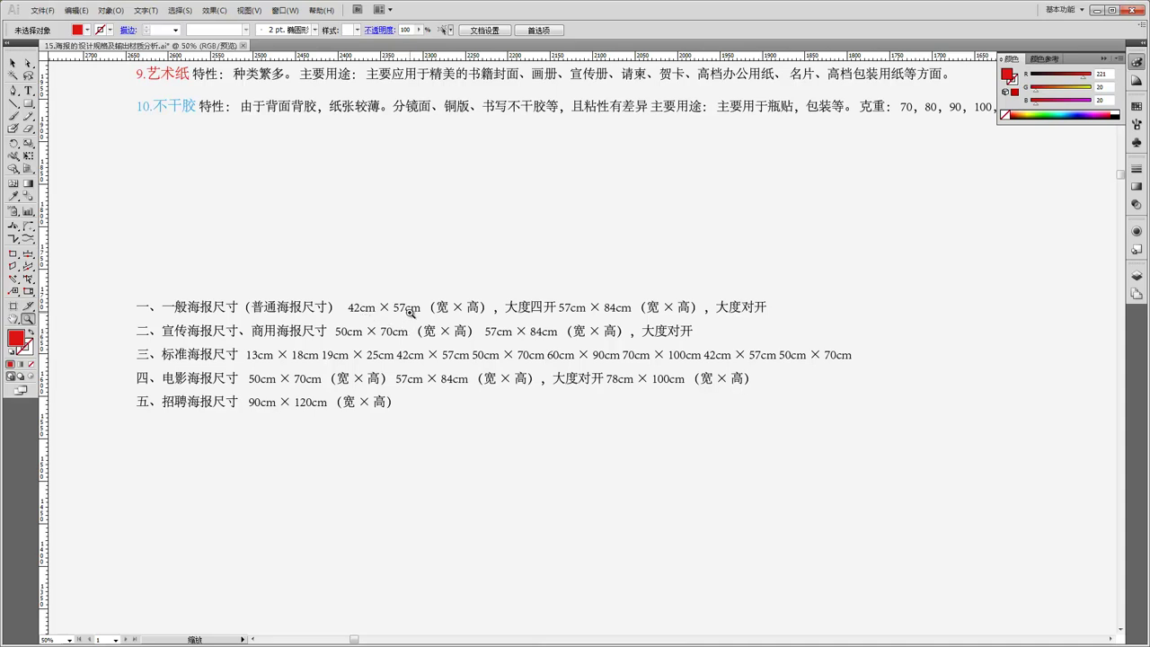
Step: Switch from the poster size notes to Photoshop and close the open 普通海报 document
{"action": "scroll", "coordinate": [420, 307], "scroll_direction": "down", "scroll_amount": 1}
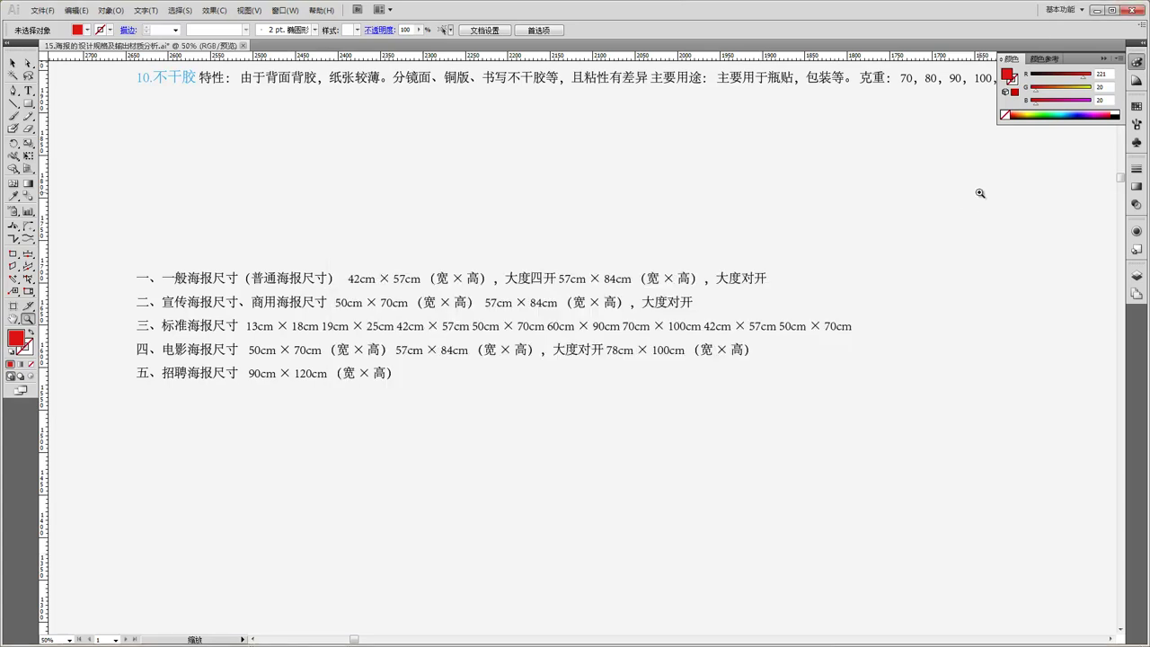
{"action": "left_click", "coordinate": [1097, 10]}
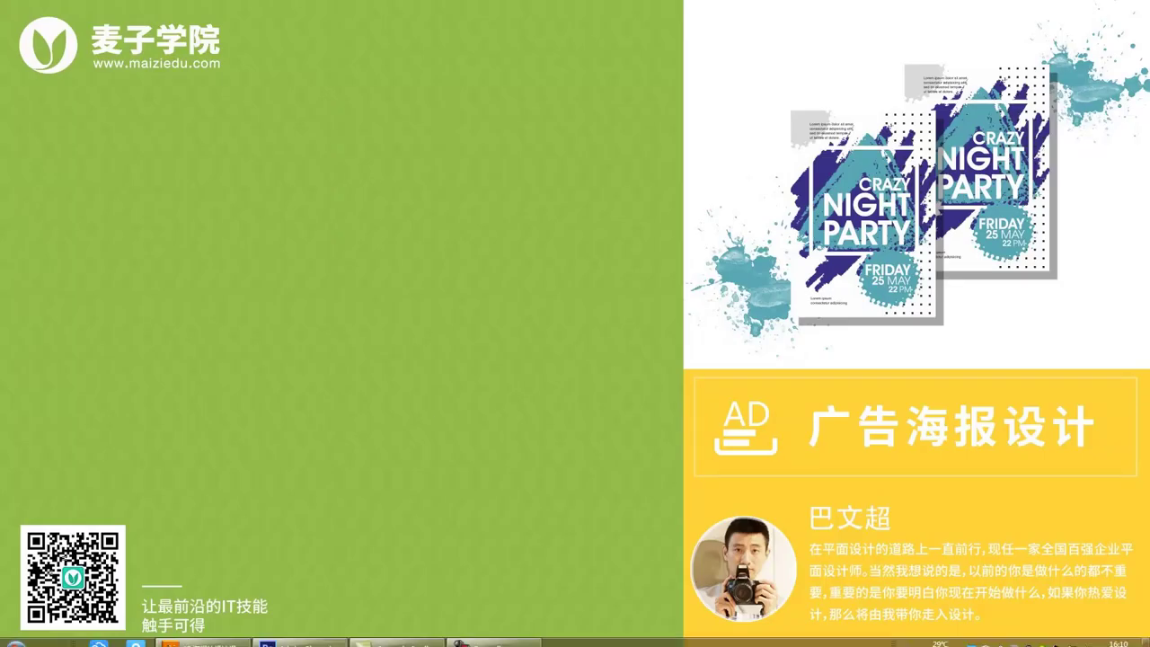
{"action": "left_click", "coordinate": [301, 634]}
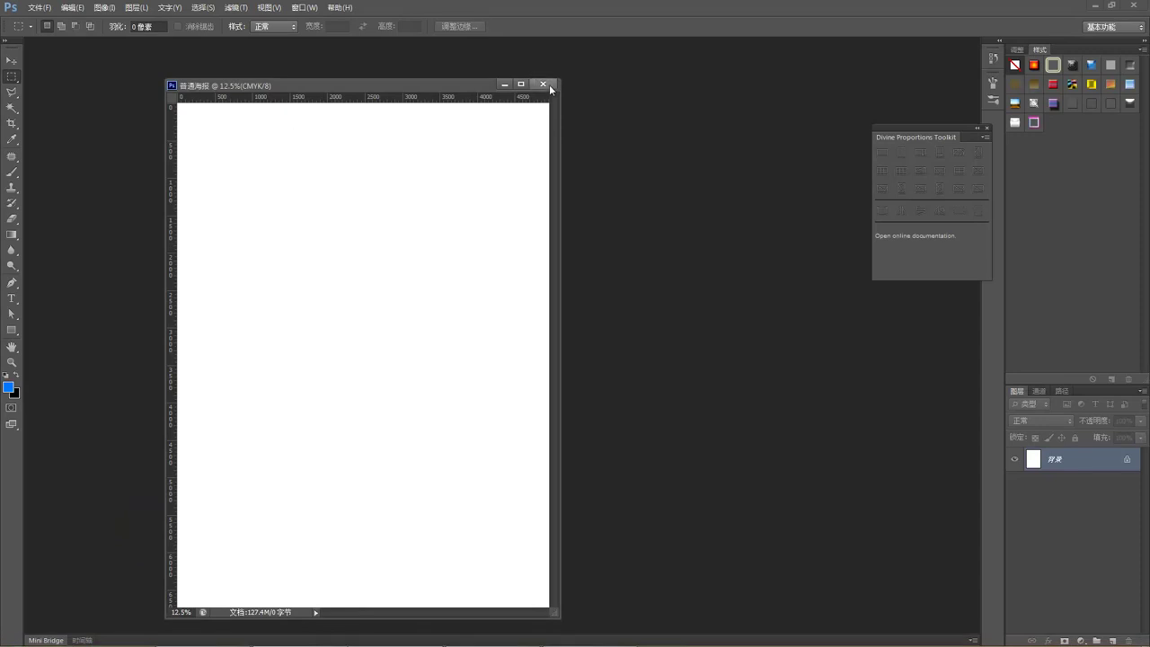
{"action": "left_click", "coordinate": [546, 84]}
Step: Start a new document and set its width to 42.6 cm and its height to 57.6 cm
{"action": "key", "text": "ctrl+n"}
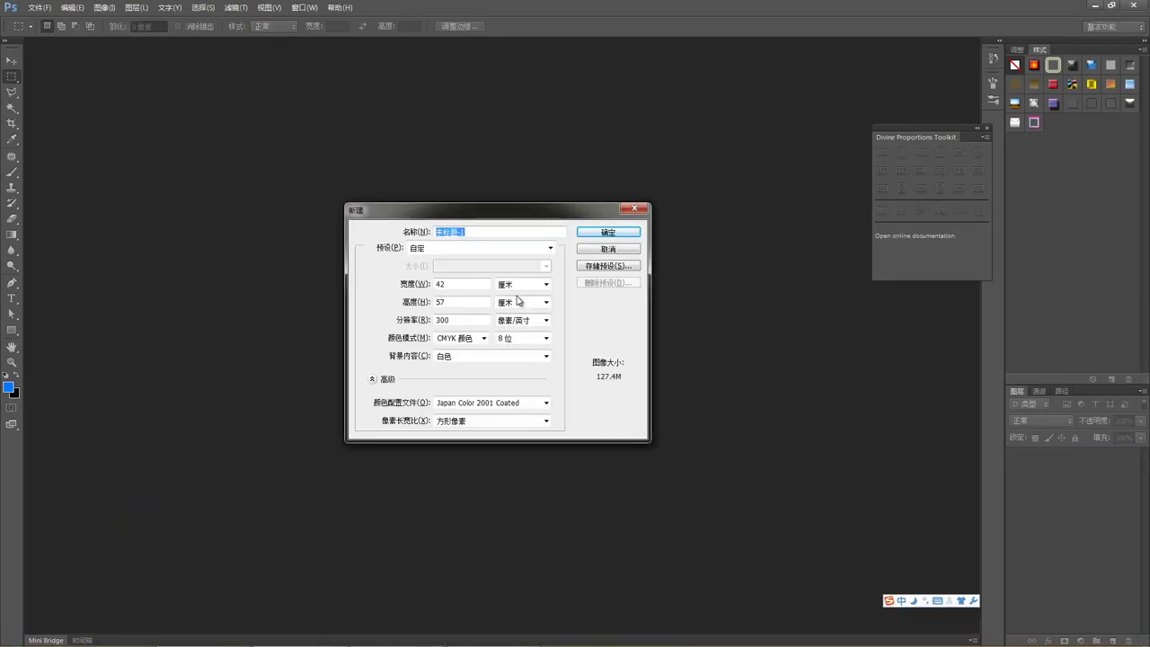
{"action": "left_click", "coordinate": [472, 284]}
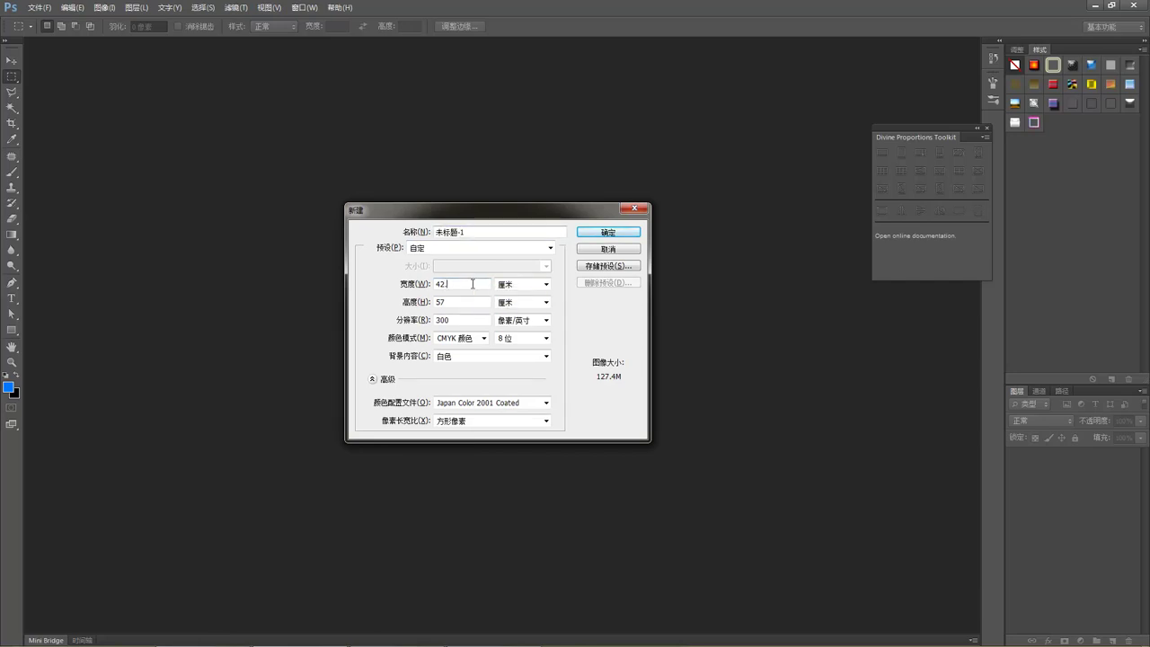
{"action": "type", "text": ".6"}
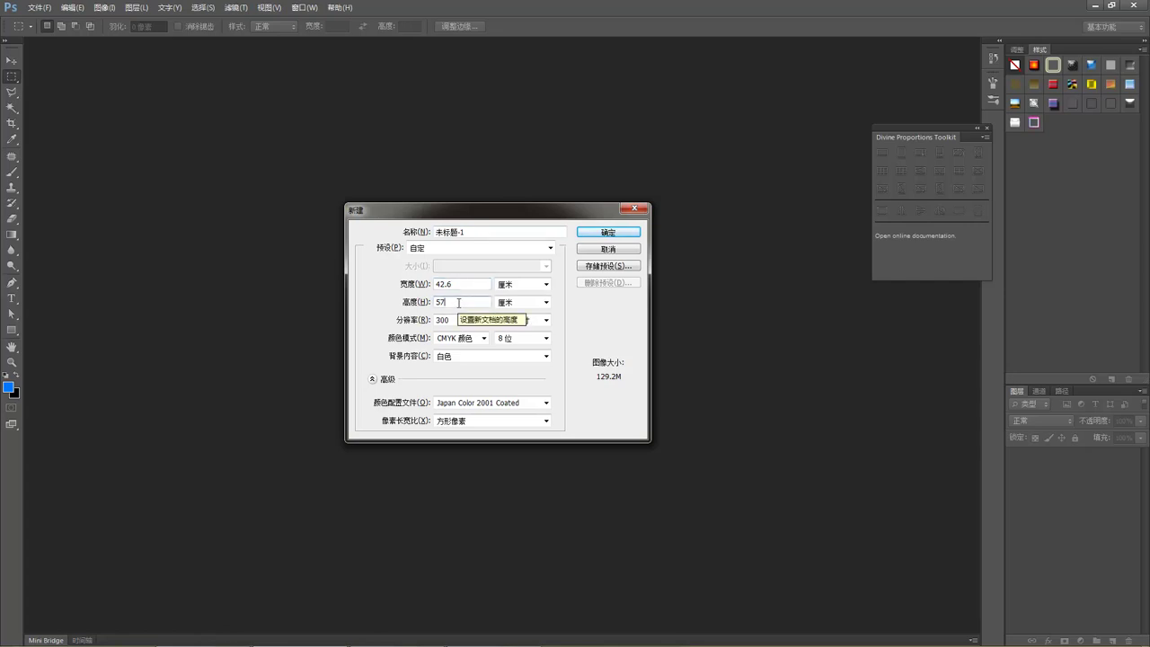
{"action": "type", "text": ".6"}
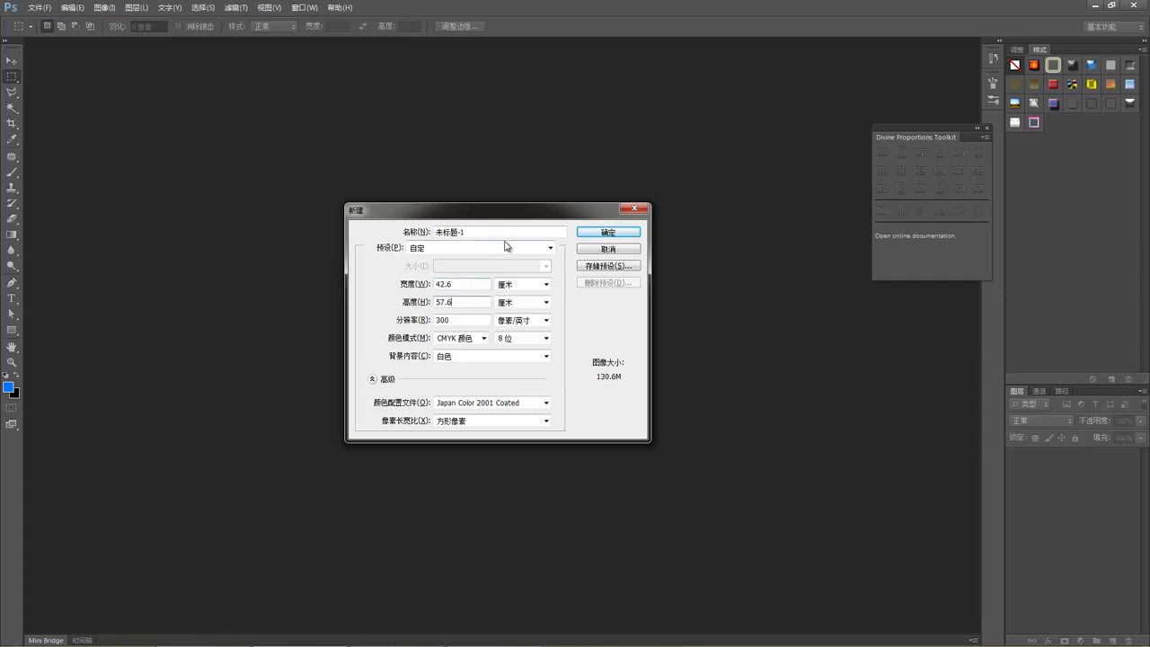
Step: Save these settings as a new document preset named 一般尺寸42.6 厘米 X 57.6 厘米
{"action": "left_click", "coordinate": [614, 267]}
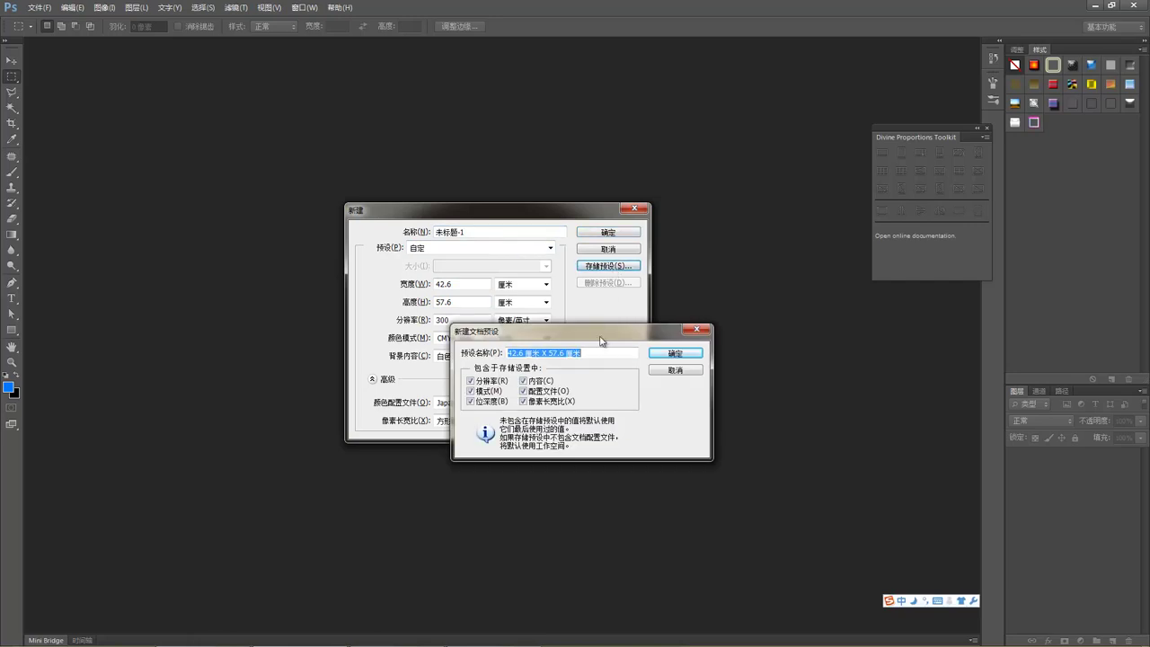
{"action": "left_click", "coordinate": [509, 352]}
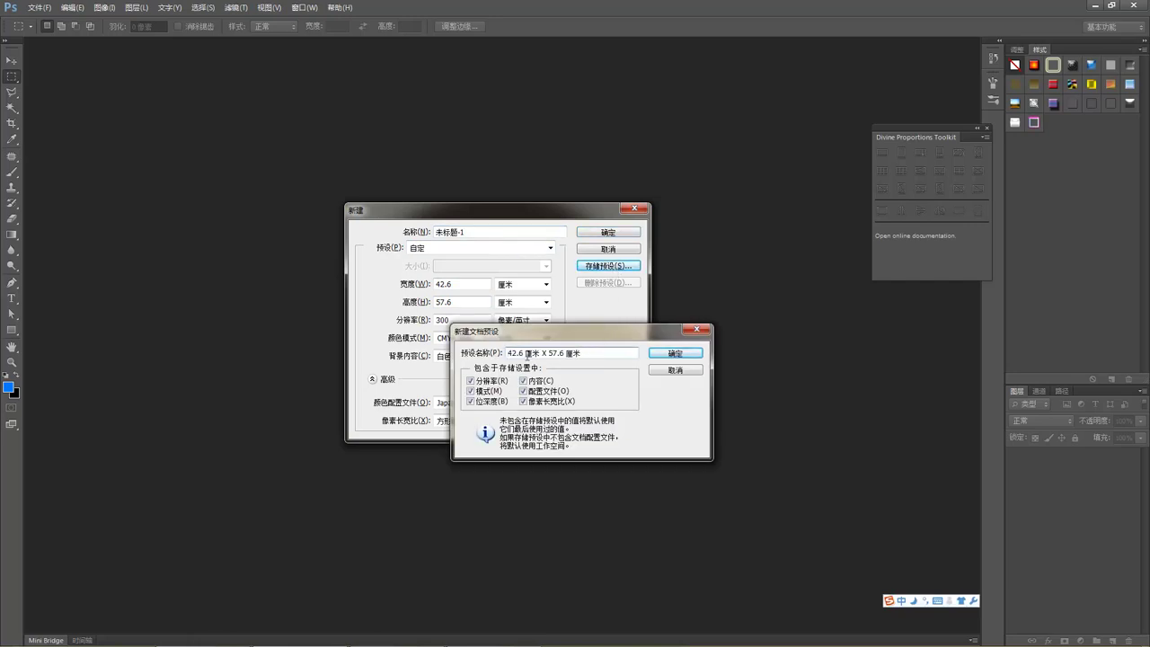
{"action": "type", "text": "yu"}
{"action": "key", "text": "BackSpace"}
{"action": "type", "text": "iban"}
{"action": "key", "text": "space"}
{"action": "type", "text": "chicun"}
{"action": "key", "text": "space"}
{"action": "left_click", "coordinate": [667, 356]}
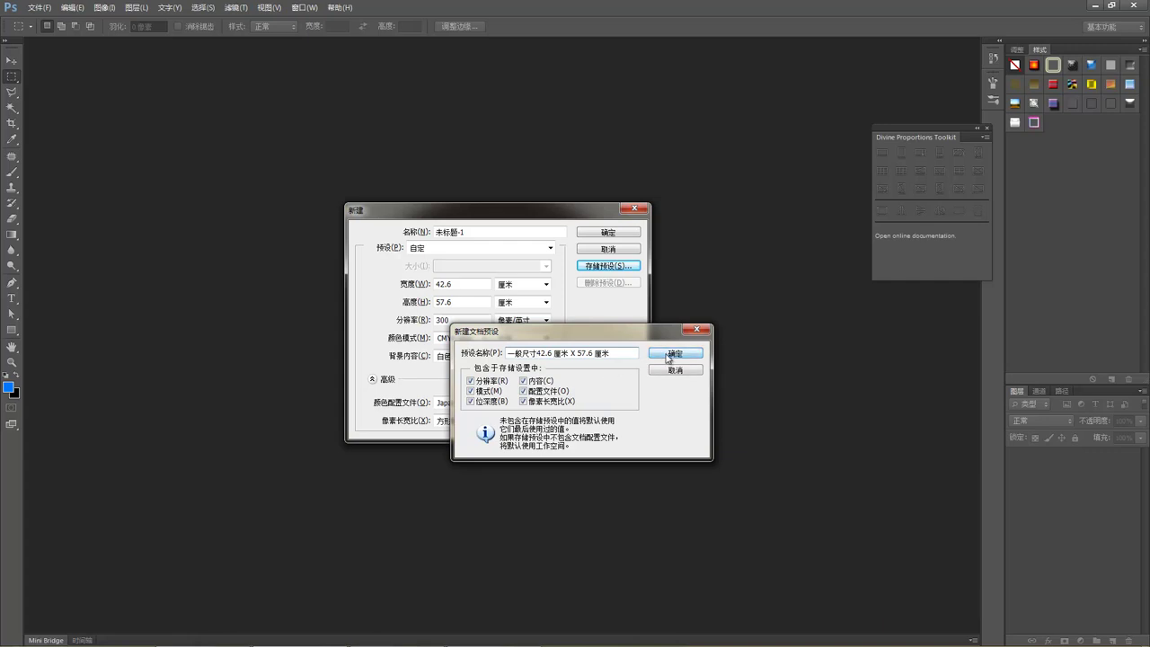
Step: Delete the saved document preset 普通海报42 厘米 X 57 厘米
{"action": "left_click", "coordinate": [550, 248]}
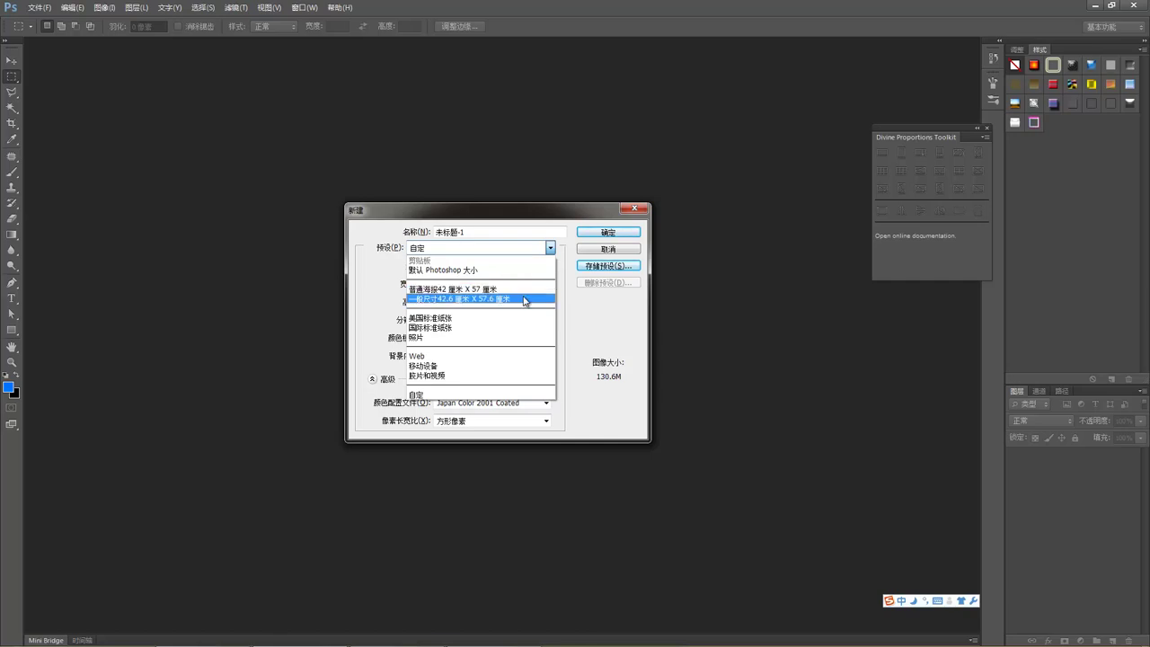
{"action": "left_click", "coordinate": [524, 299]}
{"action": "left_click", "coordinate": [547, 250]}
{"action": "left_click", "coordinate": [516, 289]}
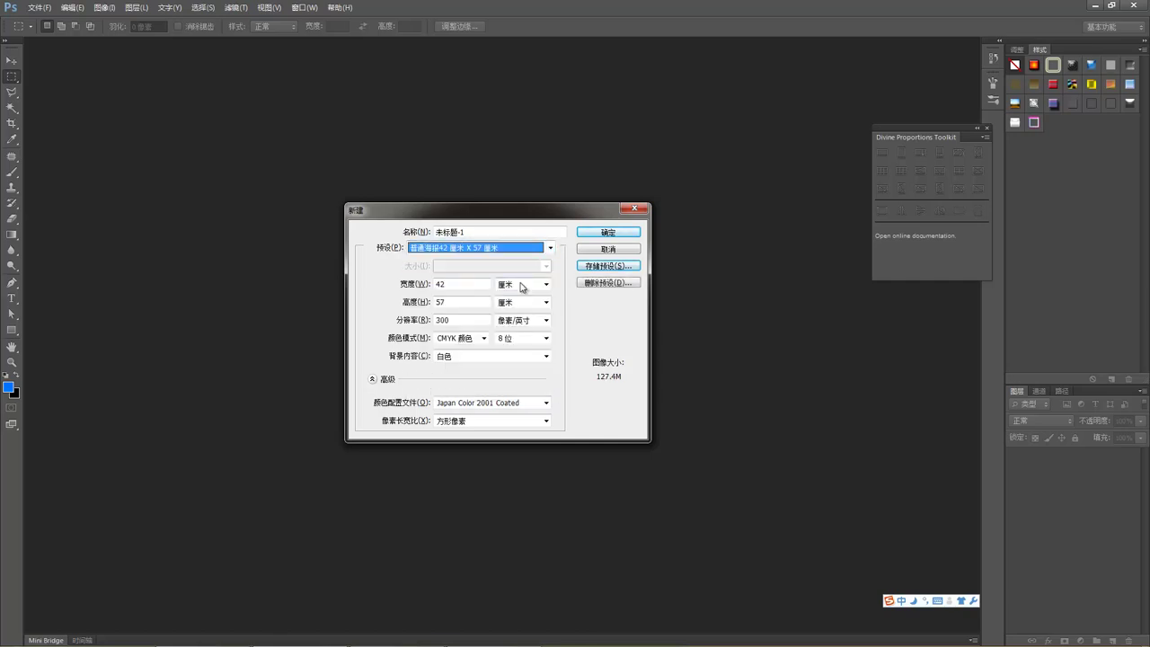
{"action": "left_click", "coordinate": [608, 282]}
{"action": "left_click", "coordinate": [544, 247]}
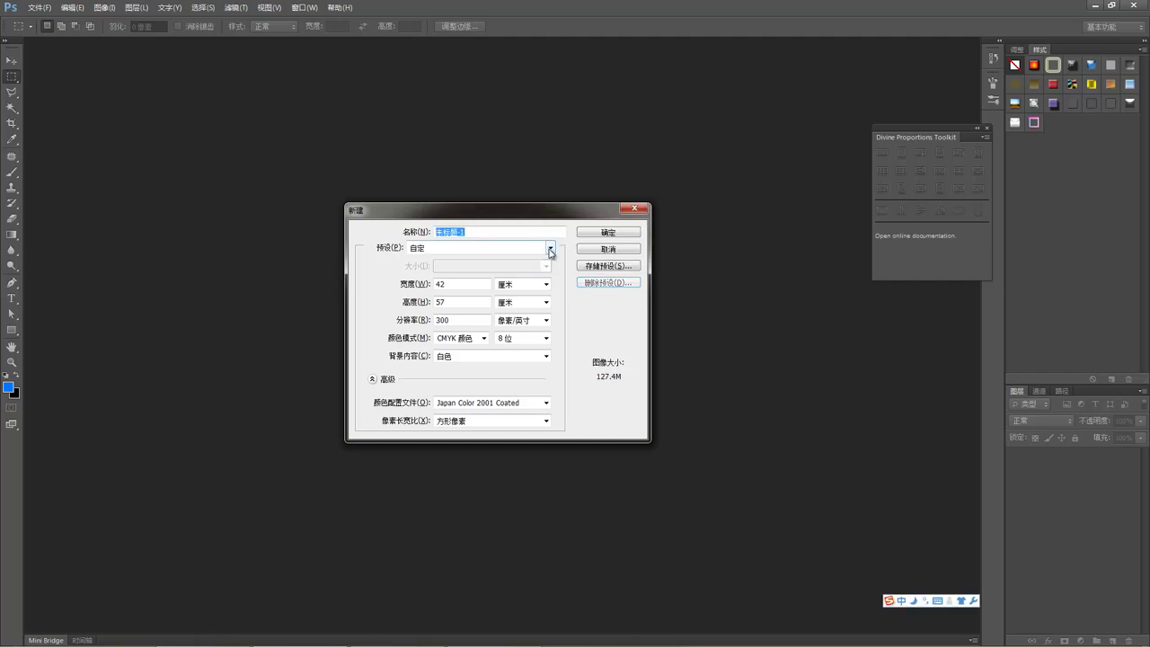
Step: Create the new document from the preset 一般尺寸42.6 厘米 X 57.6 厘米
{"action": "left_click", "coordinate": [550, 251]}
{"action": "left_click", "coordinate": [527, 289]}
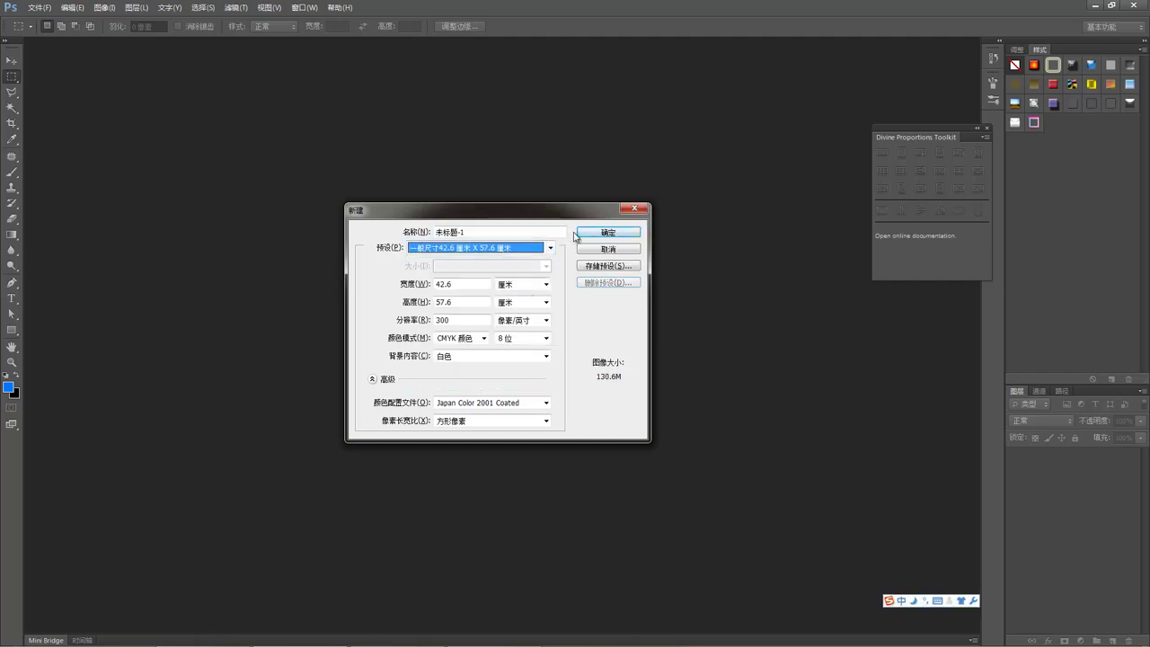
{"action": "left_click", "coordinate": [608, 233]}
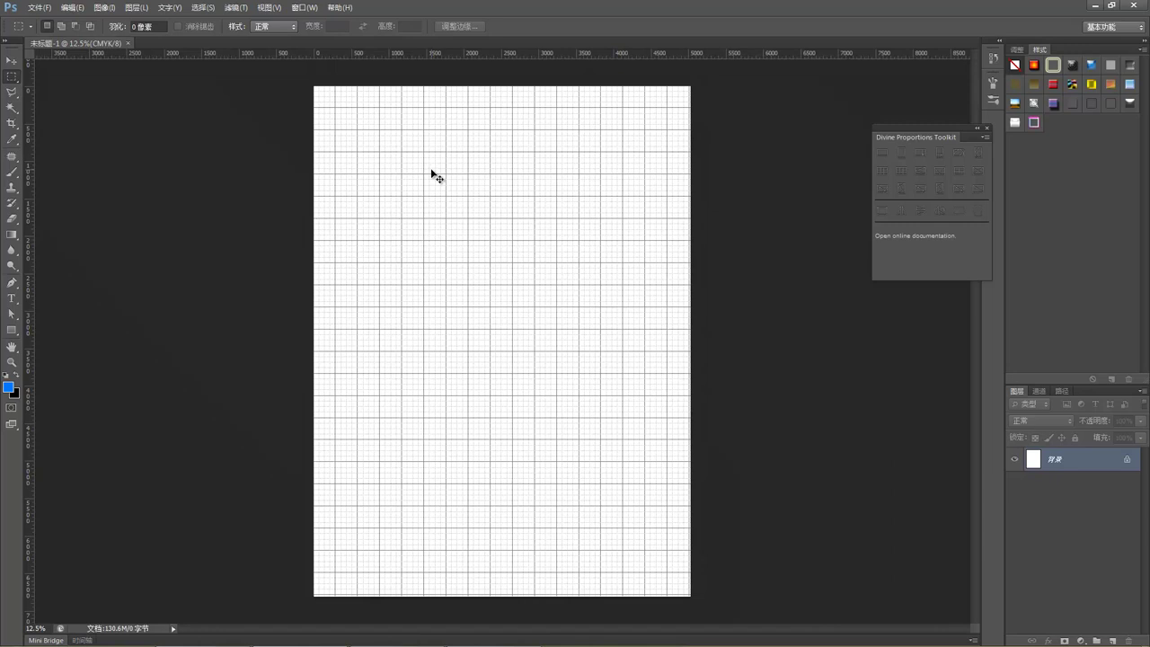
Step: Hide the grid on the new canvas and check the document's image size
{"action": "key", "text": "ctrl+apostrophe"}
{"action": "key", "text": "ctrl+alt+i"}
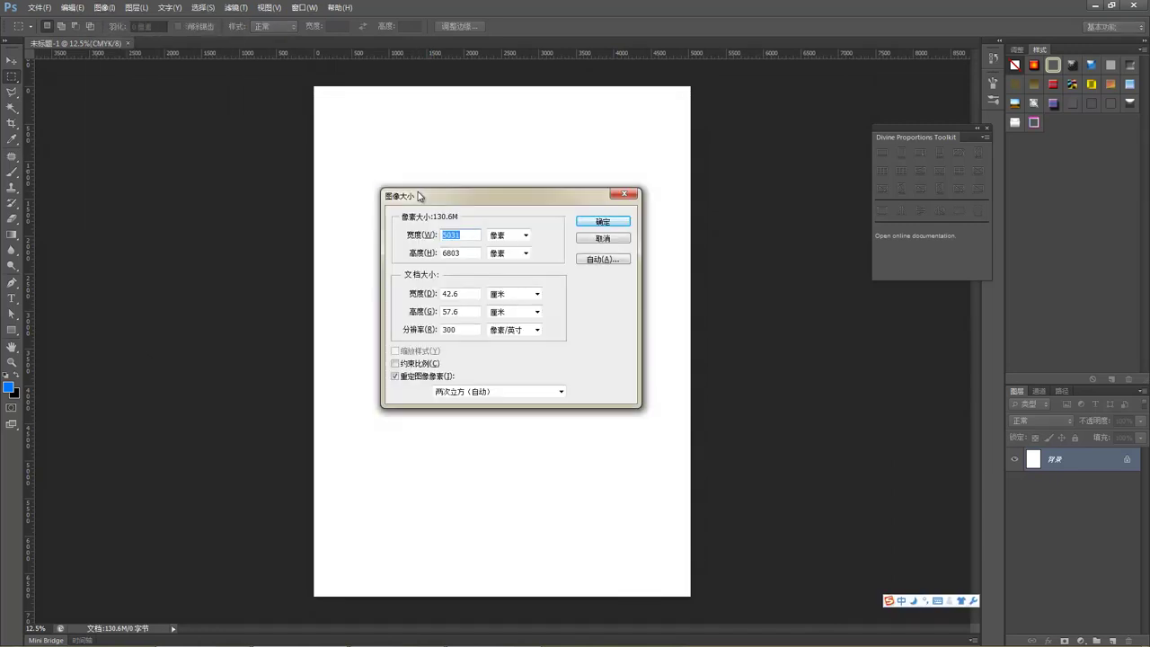
{"action": "left_click", "coordinate": [605, 238]}
Step: Detach the document into a floating window and reduce its view to 8.33%
{"action": "mouse_move", "coordinate": [116, 43]}
{"action": "left_mouse_down"}
{"action": "mouse_move", "coordinate": [410, 84]}
{"action": "mouse_move", "coordinate": [130, 57]}
{"action": "left_mouse_up"}
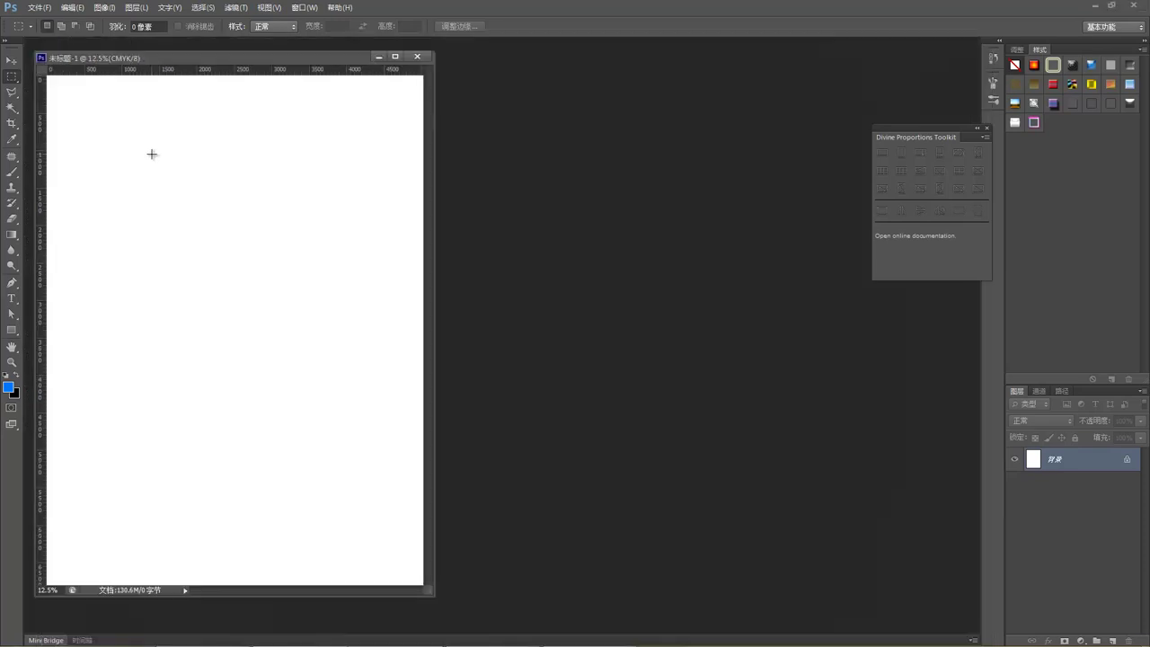
{"action": "key", "text": "ctrl+minus"}
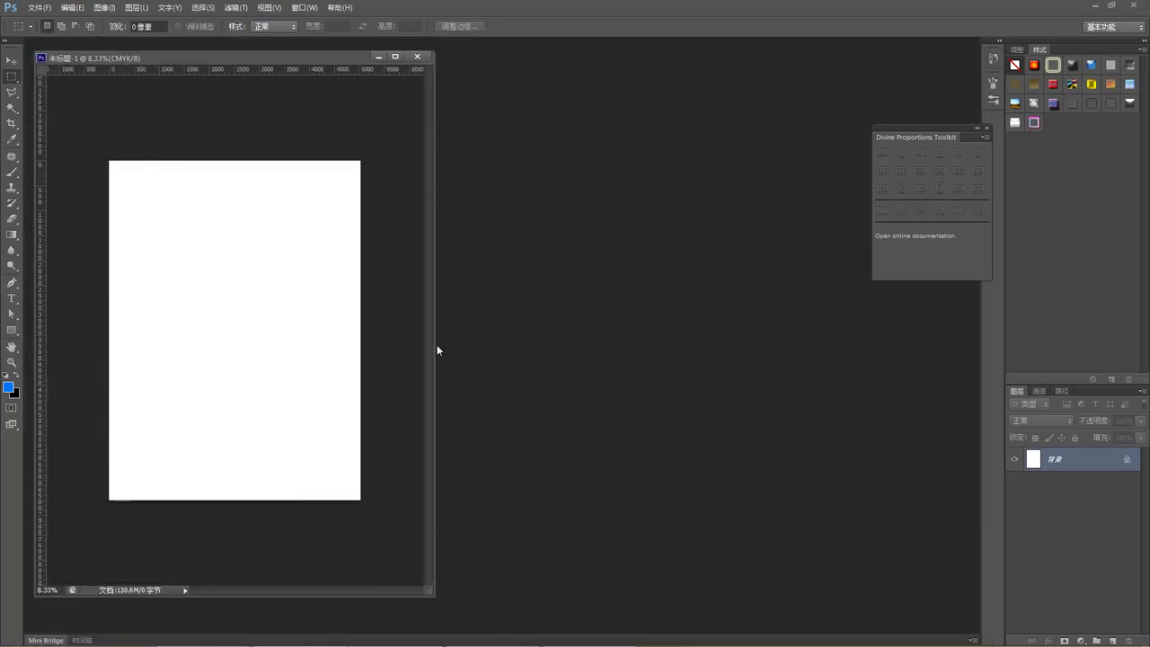
Step: Create a second document 42 cm wide and 57 cm high at 300 pixels per inch in CMYK
{"action": "key", "text": "ctrl+n"}
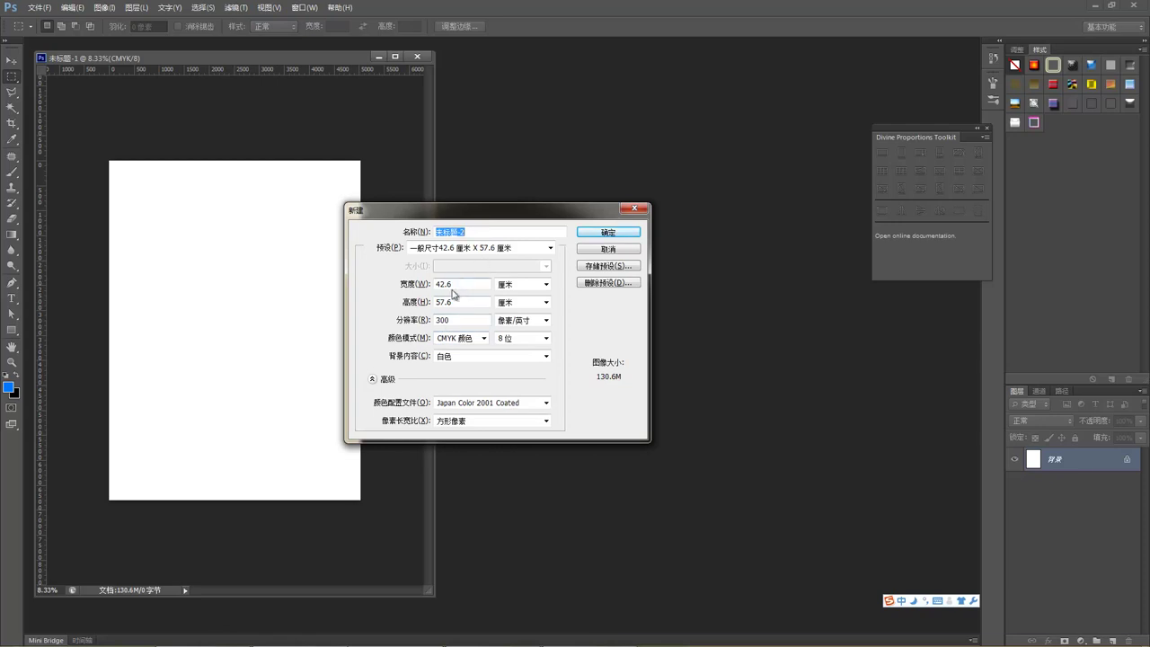
{"action": "left_click_drag", "start_coordinate": [446, 283], "coordinate": [473, 283]}
{"action": "key", "text": "BackSpace"}
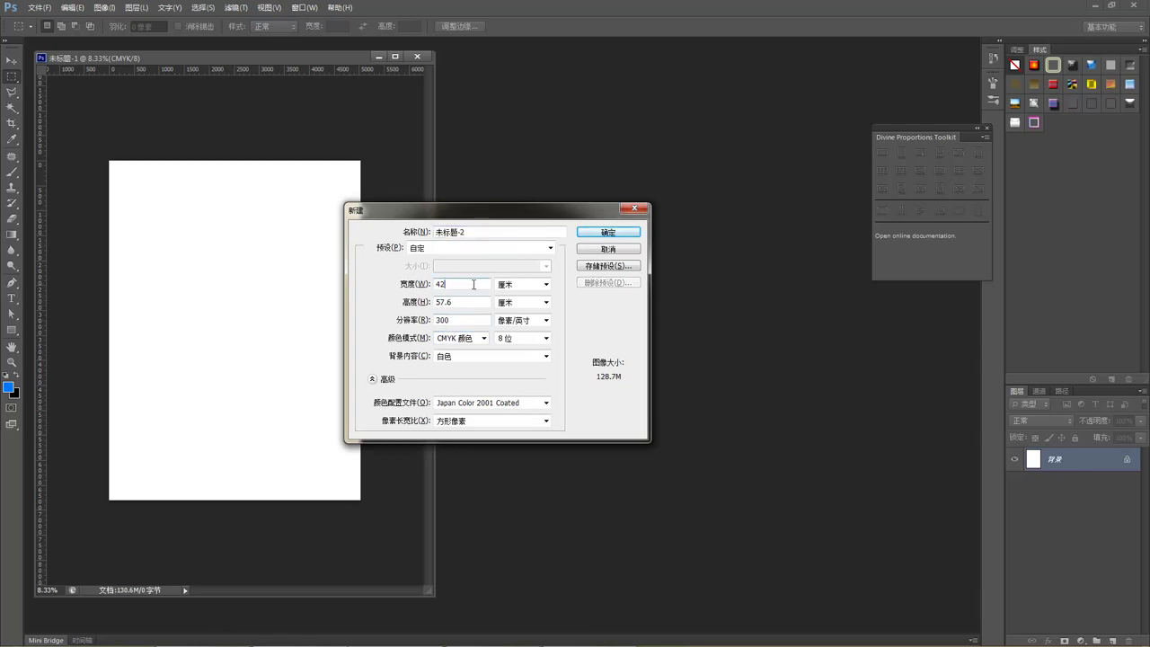
{"action": "key", "text": "Tab"}
{"action": "type", "text": "57"}
{"action": "key", "text": "Return"}
Step: Float the second document's window partly over the first and widen it on both sides of the canvas
{"action": "left_click_drag", "start_coordinate": [229, 74], "coordinate": [512, 144]}
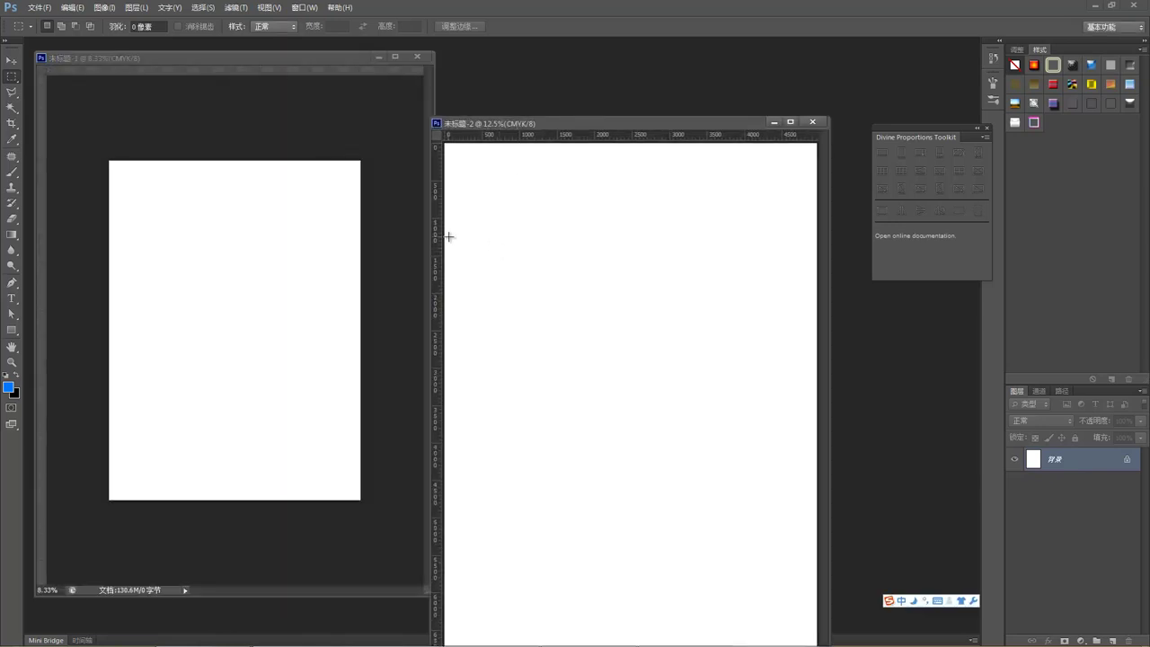
{"action": "left_click", "coordinate": [283, 206]}
{"action": "left_click_drag", "start_coordinate": [476, 123], "coordinate": [274, 54]}
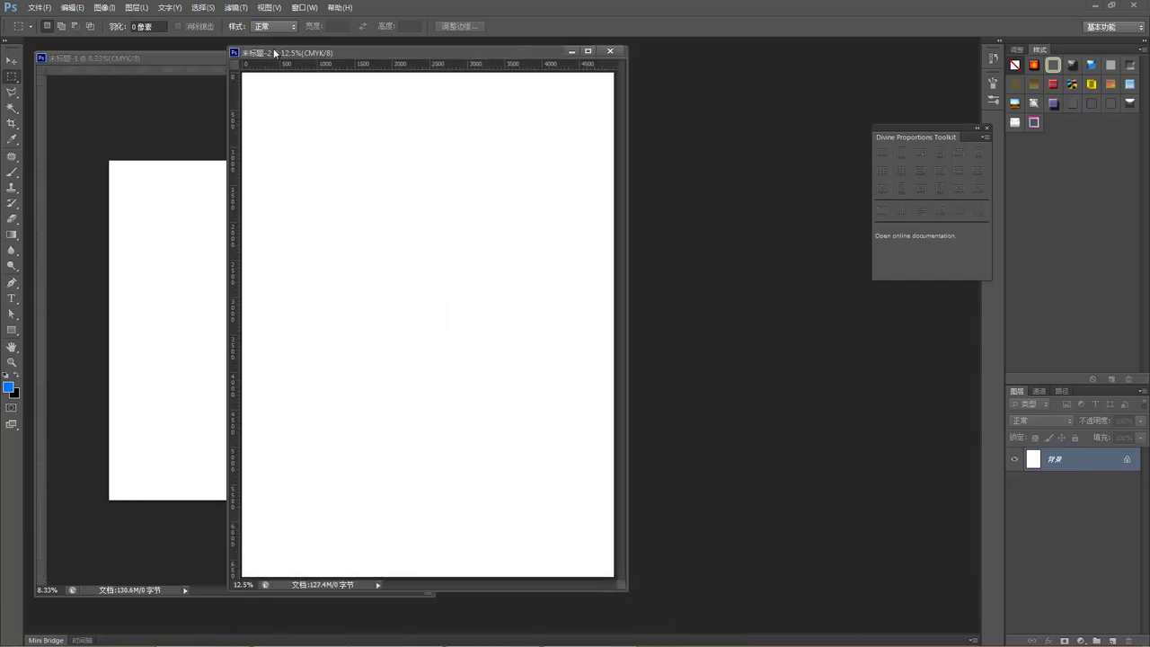
{"action": "left_click_drag", "start_coordinate": [231, 162], "coordinate": [141, 162]}
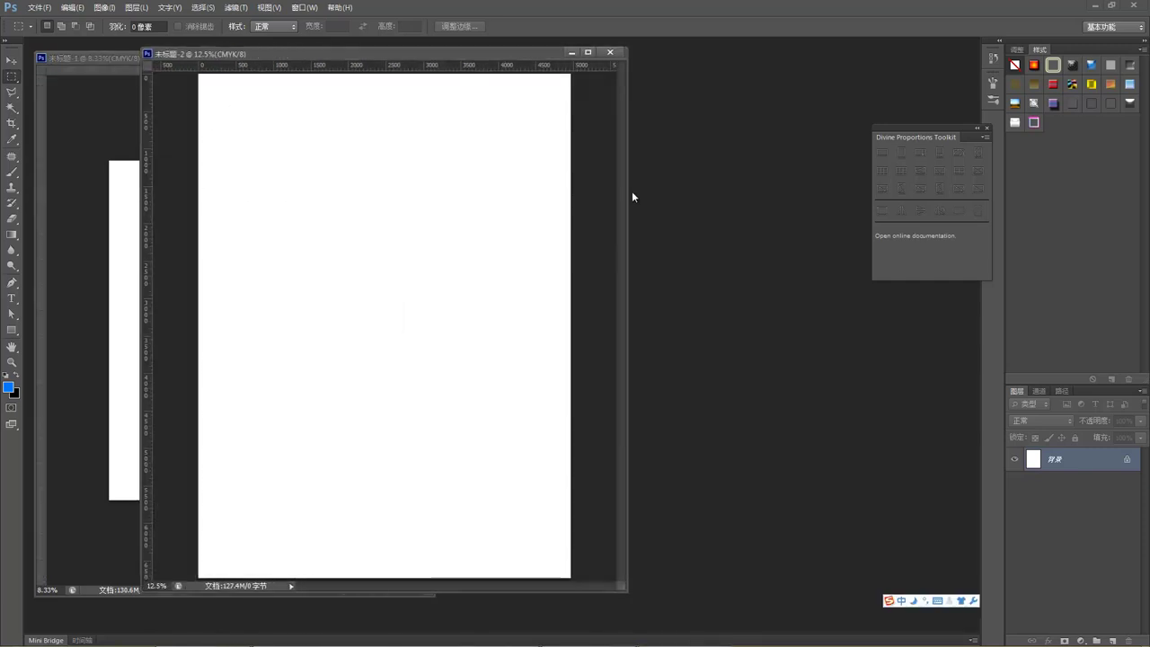
{"action": "left_click_drag", "start_coordinate": [626, 195], "coordinate": [728, 210]}
{"action": "key", "text": "alt+v"}
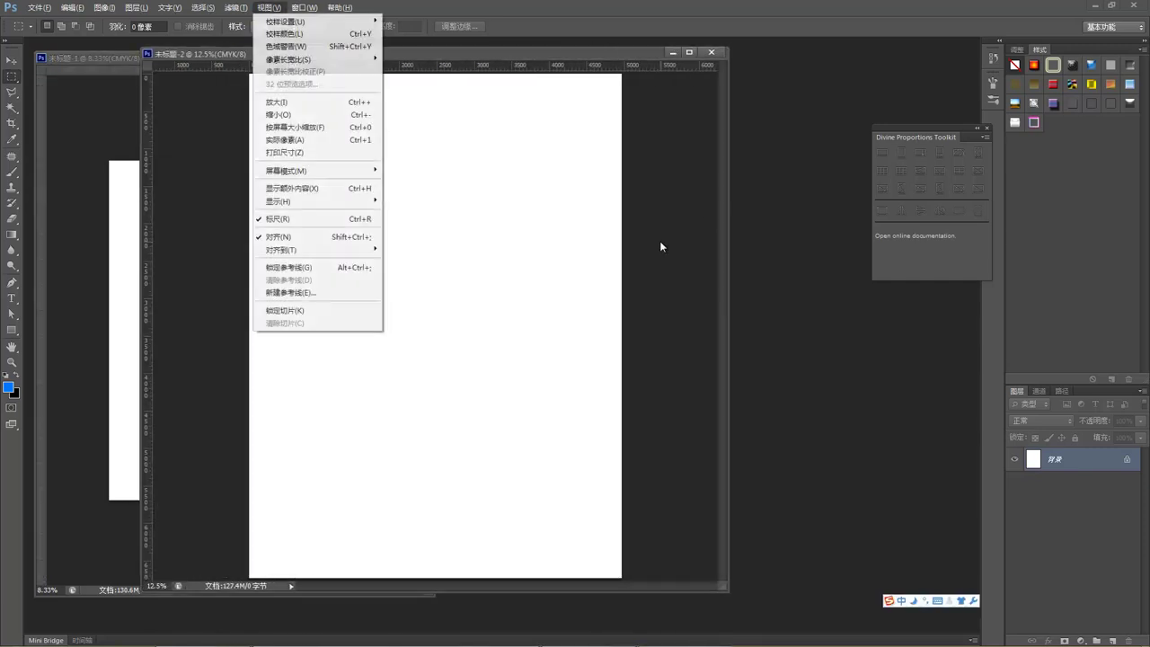
{"action": "key", "text": "e"}
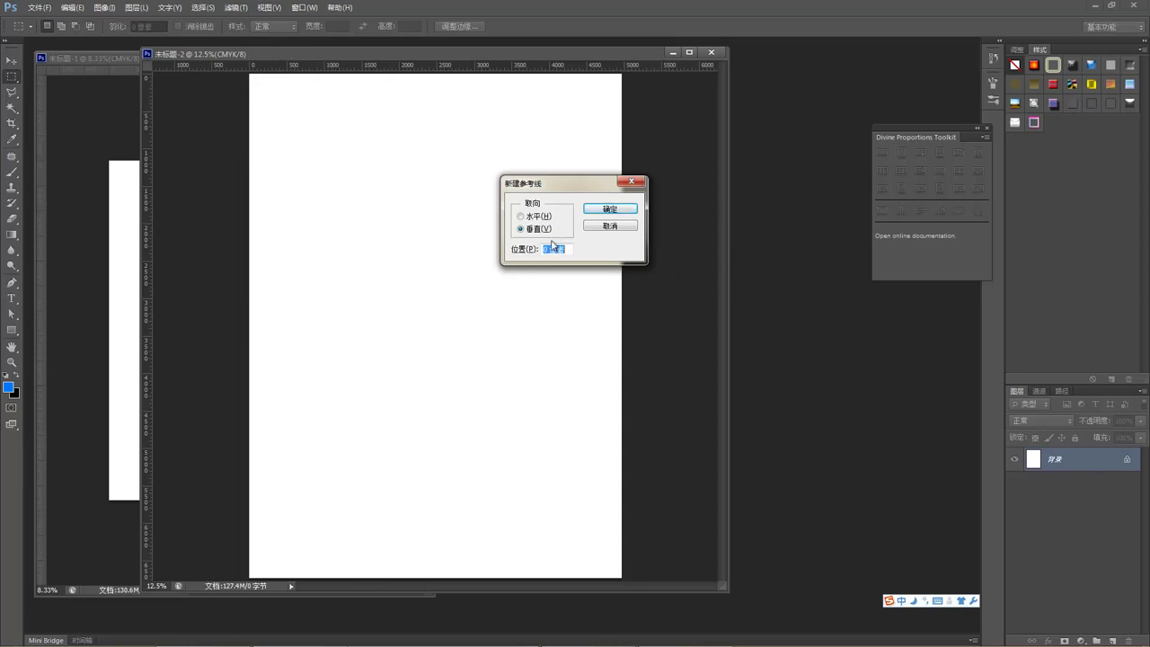
{"action": "left_click", "coordinate": [571, 249]}
{"action": "type", "text": "42"}
{"action": "key", "text": "BackSpace"}
{"action": "key", "text": "BackSpace"}
{"action": "key", "text": "BackSpace"}
{"action": "left_click", "coordinate": [616, 228]}
Step: Check the image size of the second document
{"action": "key", "text": "alt+i"}
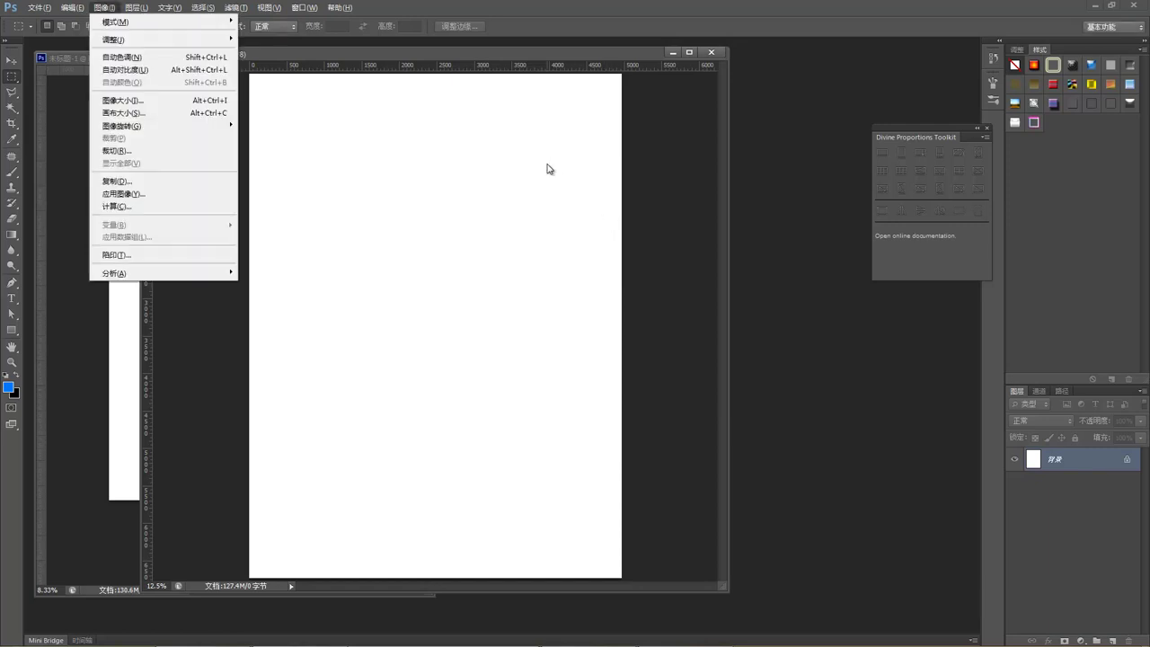
{"action": "key", "text": "i"}
{"action": "left_click", "coordinate": [619, 239]}
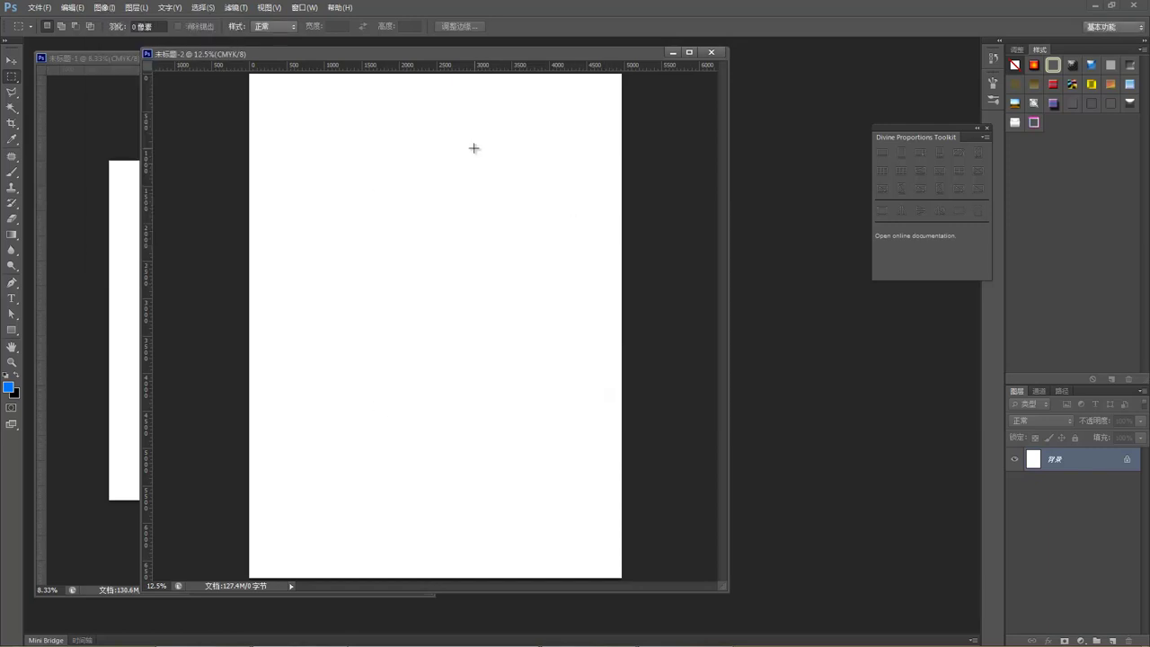
{"action": "key", "text": "alt+v"}
{"action": "key", "text": "e"}
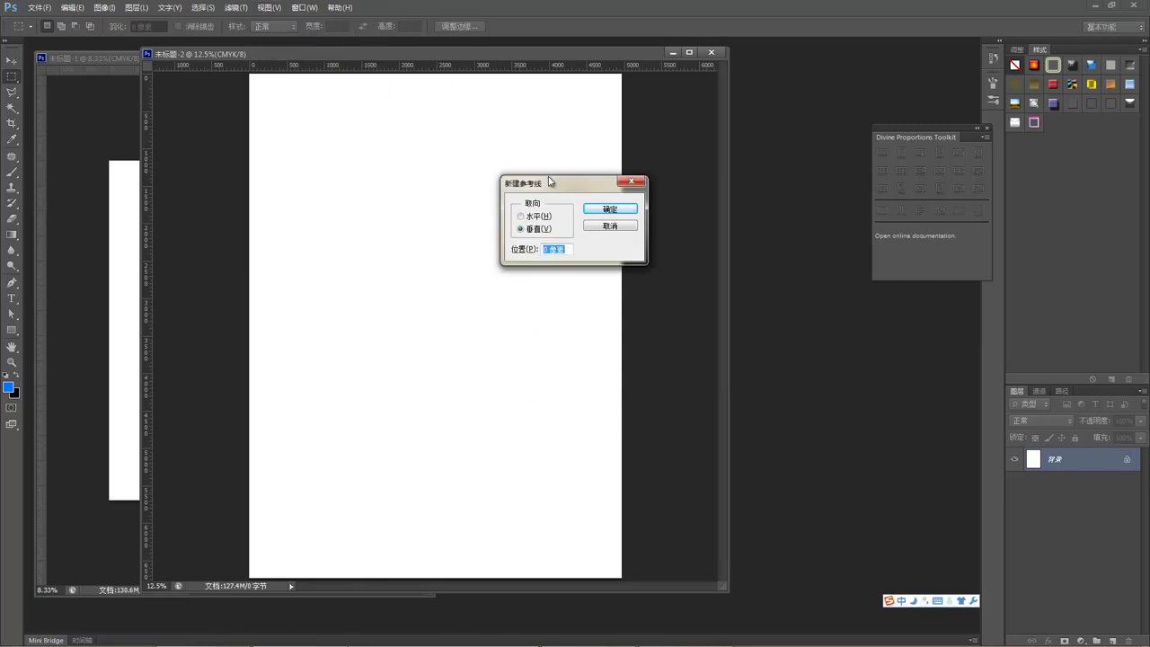
{"action": "left_click", "coordinate": [604, 217]}
Step: Set the ruler units of the second document to centimetres (厘米)
{"action": "right_click", "coordinate": [501, 67]}
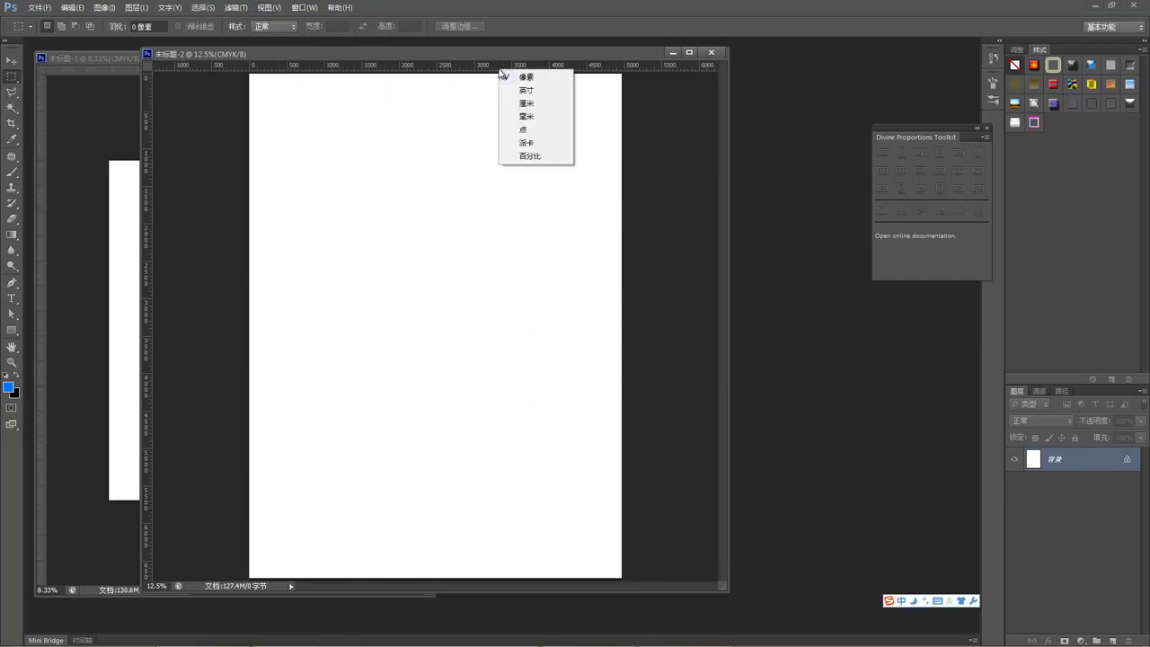
{"action": "left_click", "coordinate": [542, 103]}
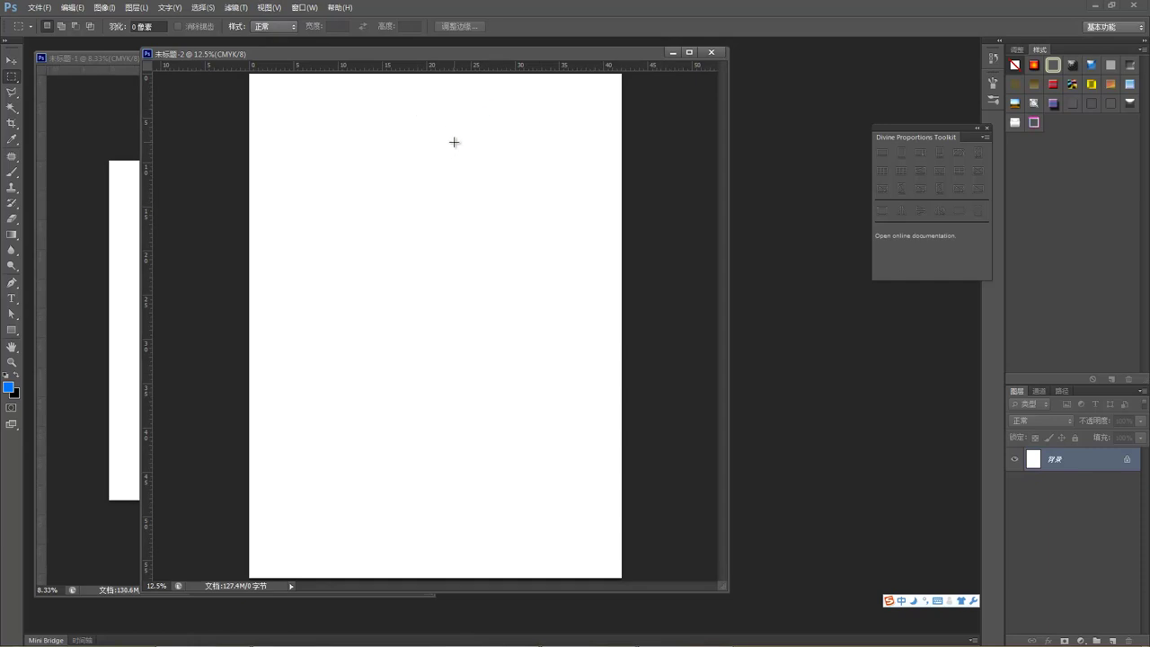
{"action": "right_click", "coordinate": [451, 67]}
{"action": "right_click", "coordinate": [438, 67]}
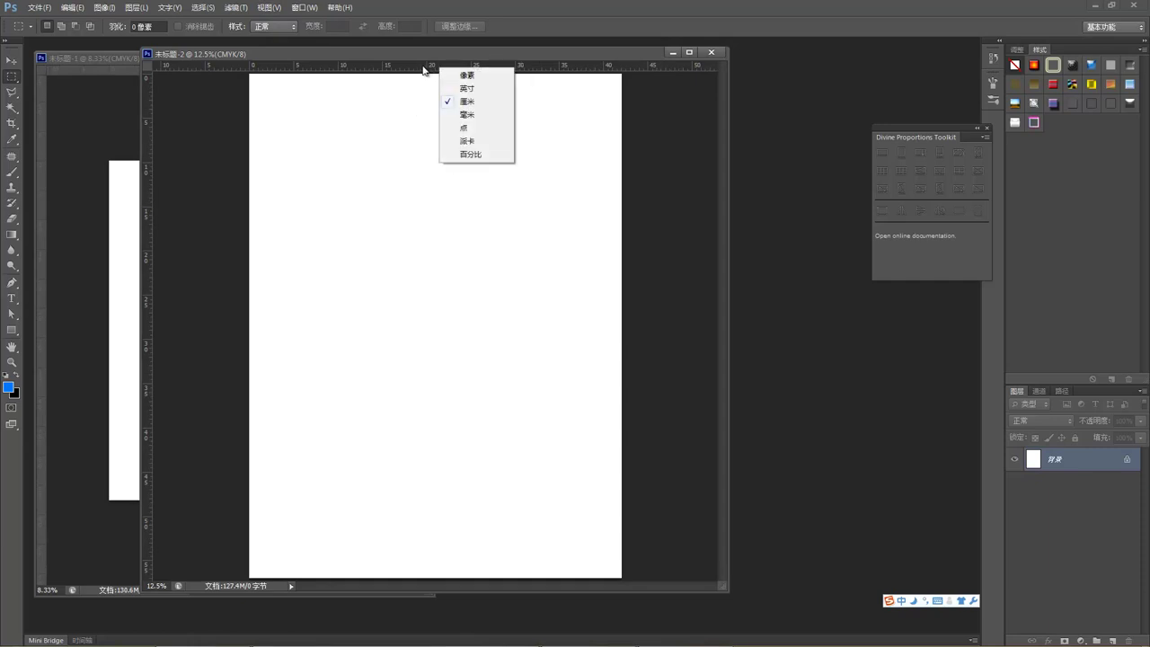
{"action": "right_click", "coordinate": [379, 68]}
{"action": "right_click", "coordinate": [316, 67]}
{"action": "right_click", "coordinate": [296, 68]}
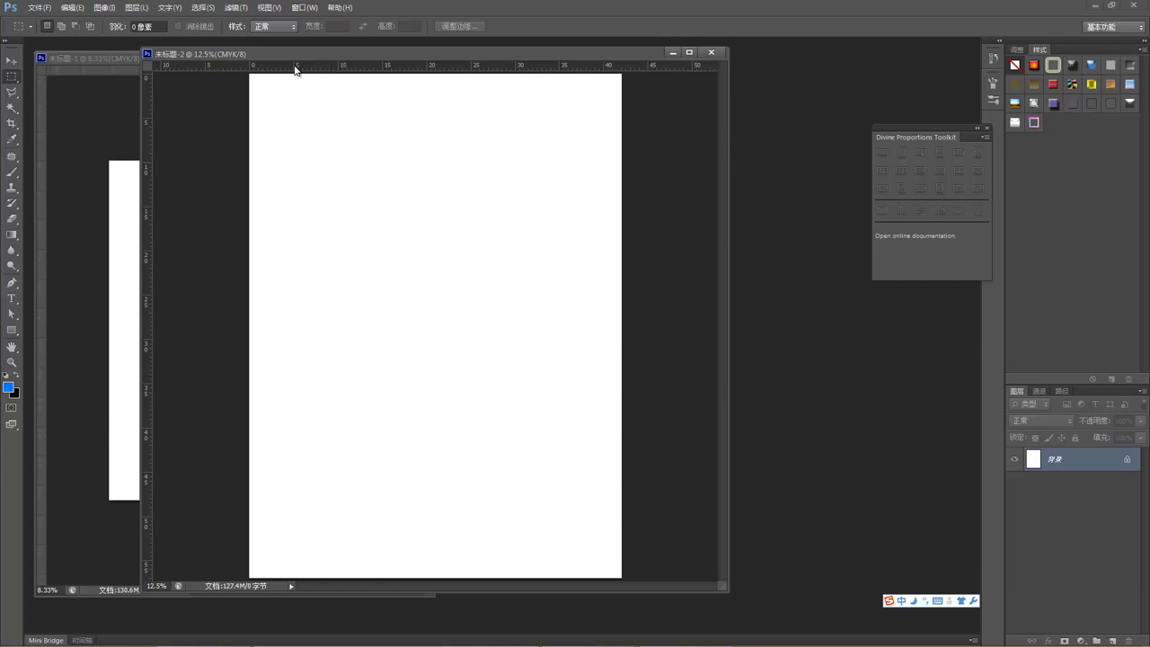
{"action": "right_click", "coordinate": [557, 70]}
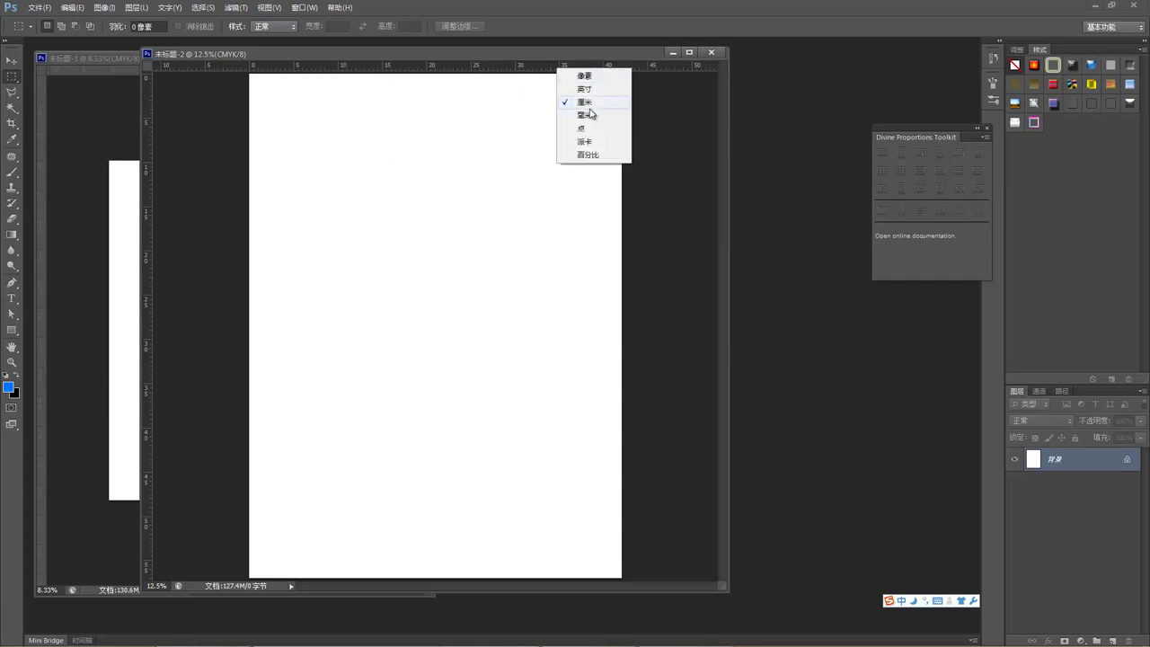
{"action": "left_click", "coordinate": [584, 102]}
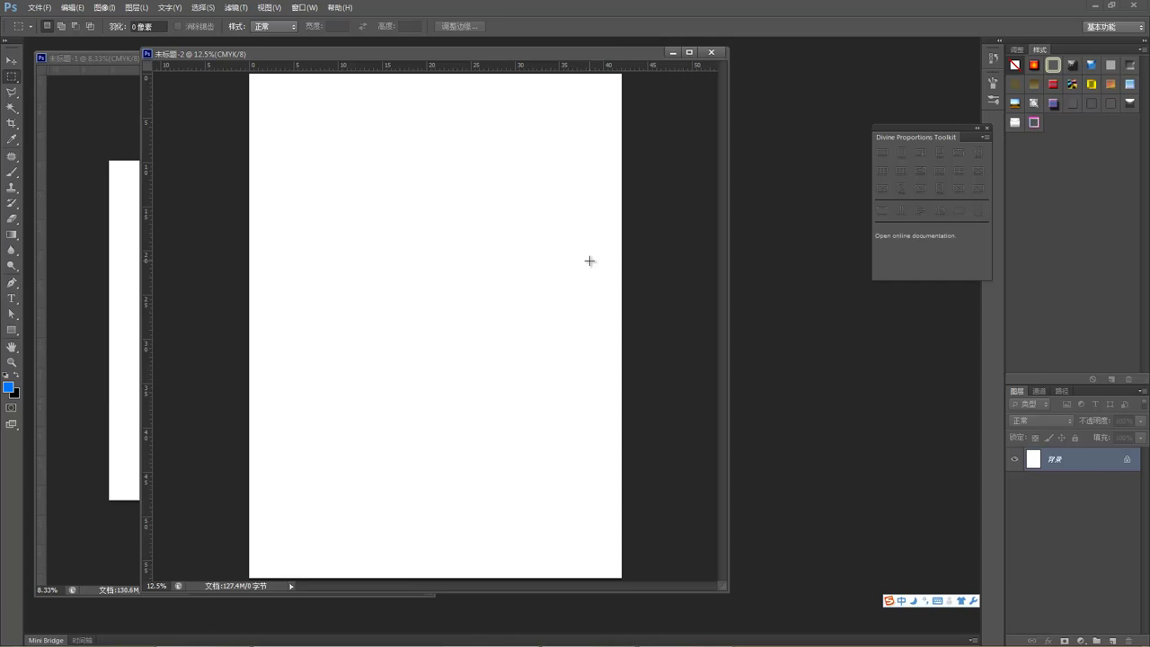
Step: Add a vertical guide at 42.3 cm and another along the canvas's right edge in the second document
{"action": "key", "text": "alt+v"}
{"action": "key", "text": "e"}
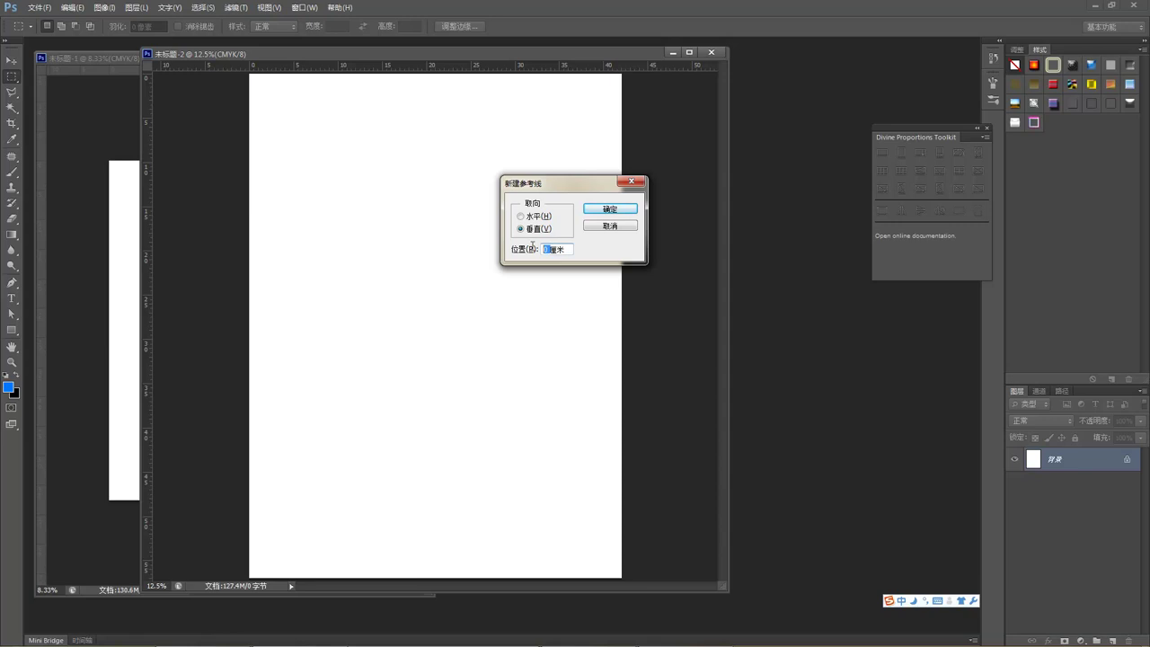
{"action": "type", "text": "42.3"}
{"action": "left_click", "coordinate": [611, 212]}
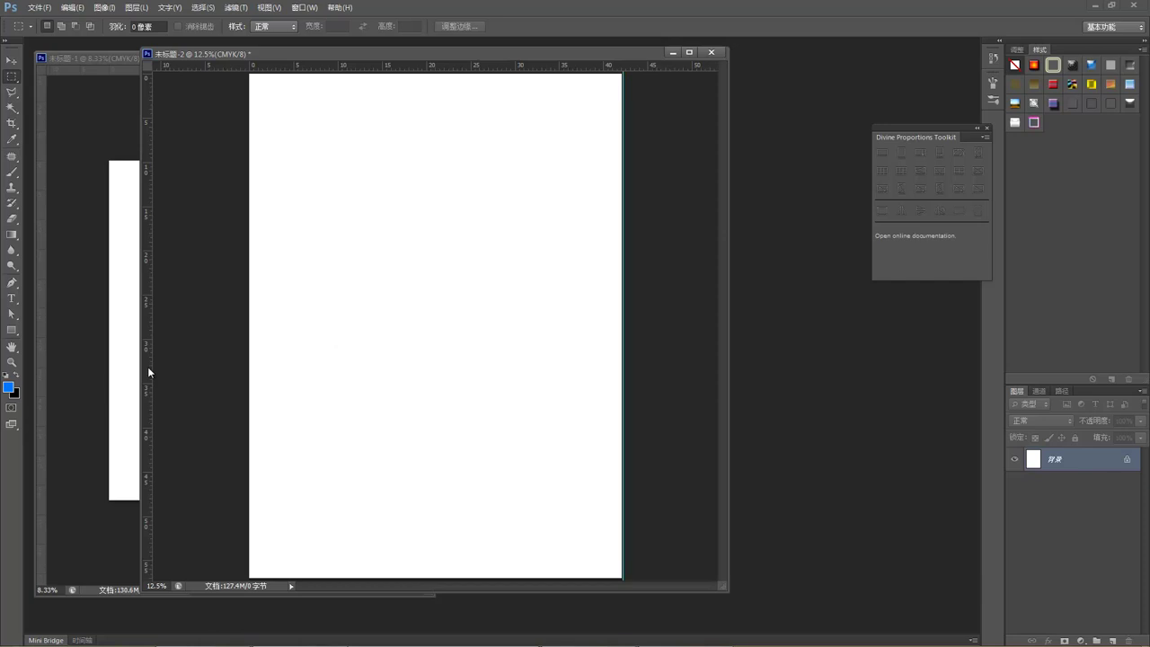
{"action": "left_click_drag", "start_coordinate": [148, 366], "coordinate": [620, 383]}
Step: Examine the gap between the two vertical guides at the canvas's right edge in full-screen mode
{"action": "key", "text": "z"}
{"action": "left_click", "coordinate": [621, 375]}
{"action": "left_click", "coordinate": [649, 375]}
{"action": "left_click", "coordinate": [465, 334]}
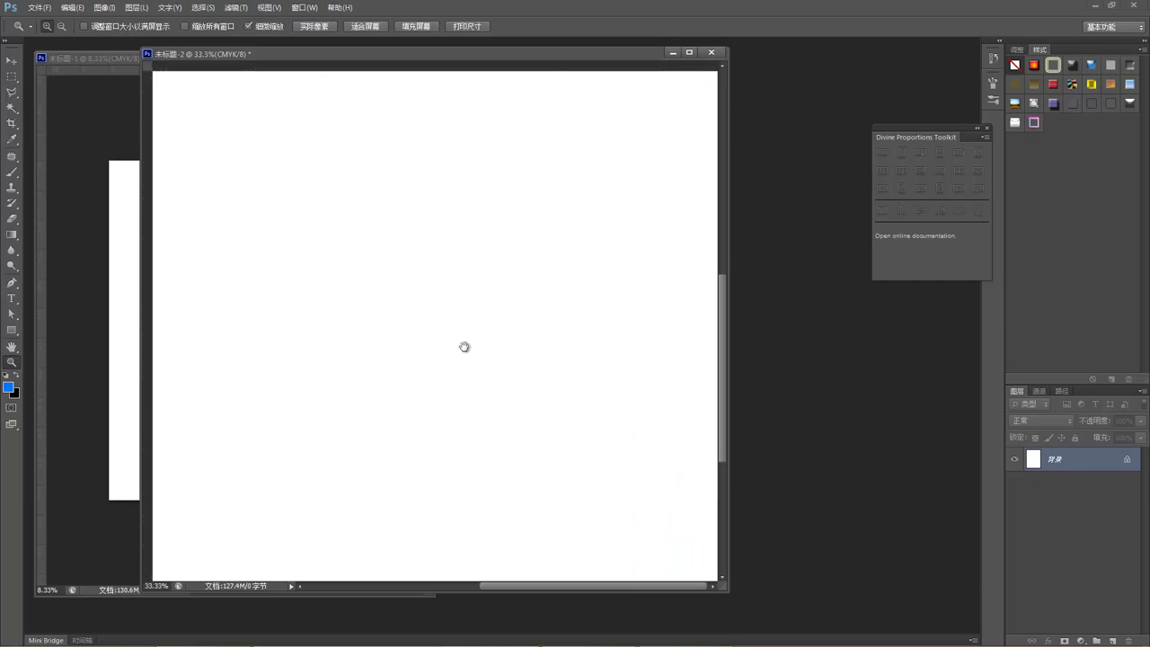
{"action": "key", "text": "space"}
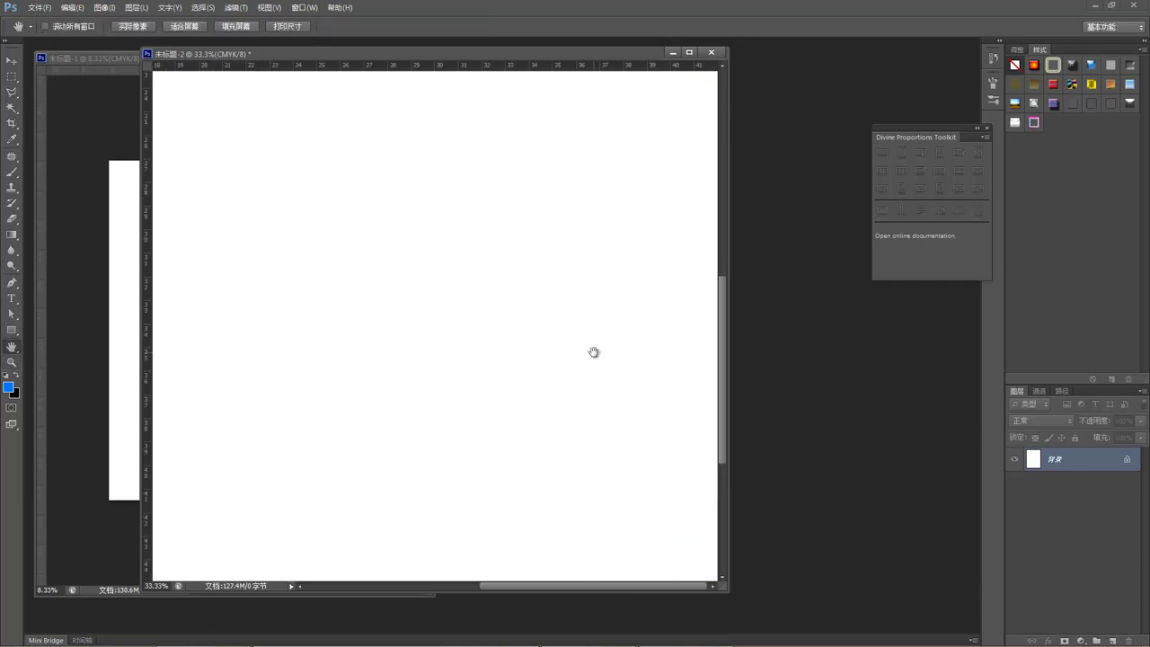
{"action": "left_click_drag", "start_coordinate": [595, 346], "coordinate": [480, 336]}
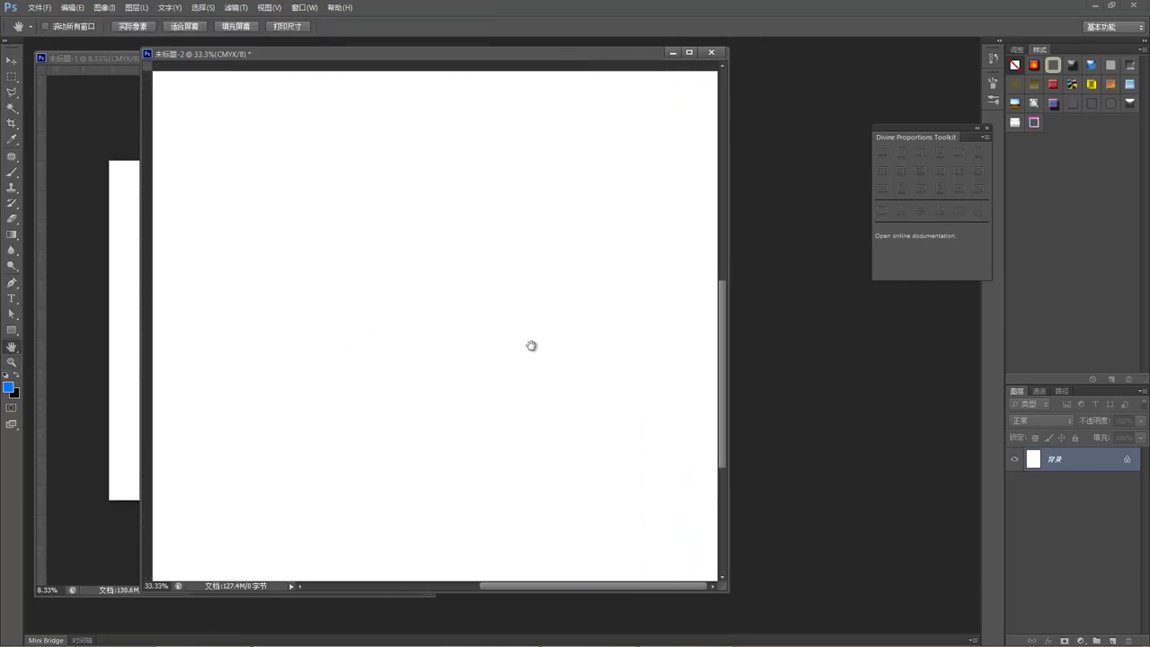
{"action": "key", "text": "f"}
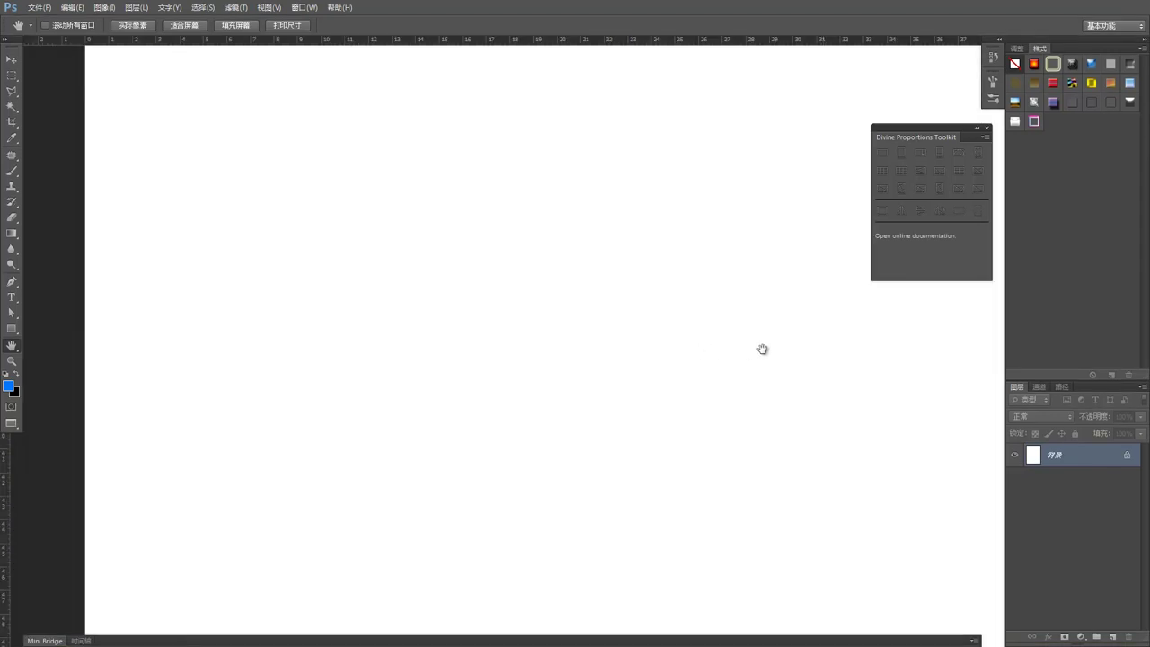
{"action": "left_click_drag", "start_coordinate": [735, 341], "coordinate": [533, 332]}
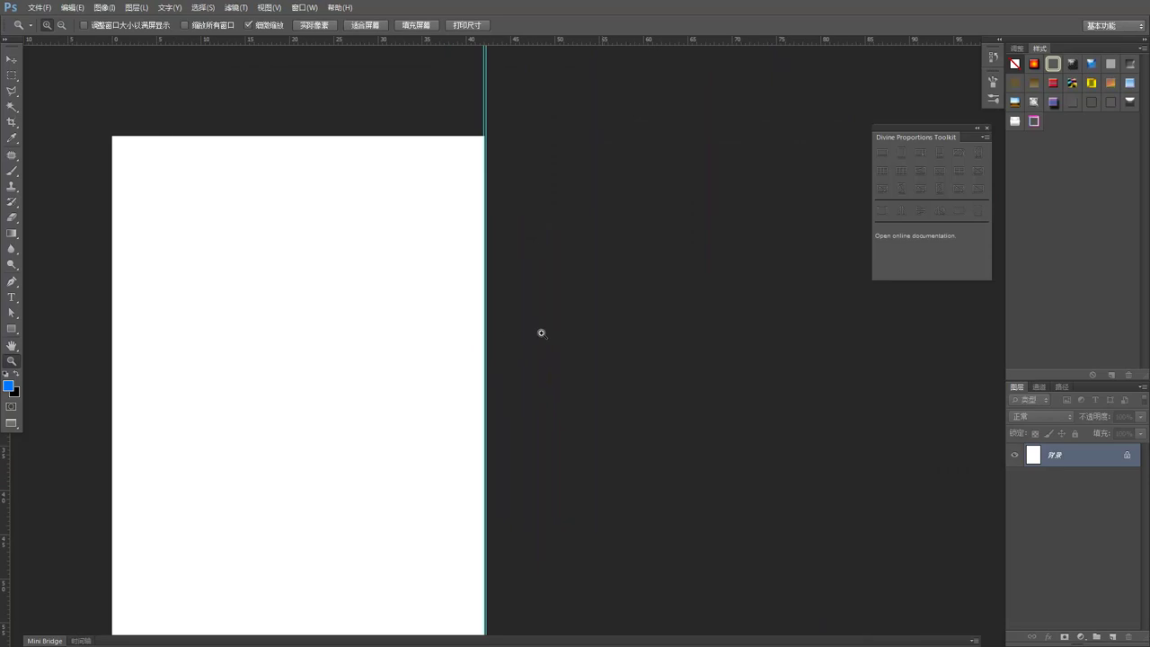
{"action": "left_click", "coordinate": [488, 314]}
{"action": "left_click", "coordinate": [490, 317]}
{"action": "left_click_drag", "start_coordinate": [413, 320], "coordinate": [564, 350]}
{"action": "left_click", "coordinate": [632, 338]}
Step: Try to marquee-select the strip between the canvas's right edge and the 42.3 cm guide
{"action": "key", "text": "m"}
{"action": "left_click_drag", "start_coordinate": [627, 192], "coordinate": [636, 256]}
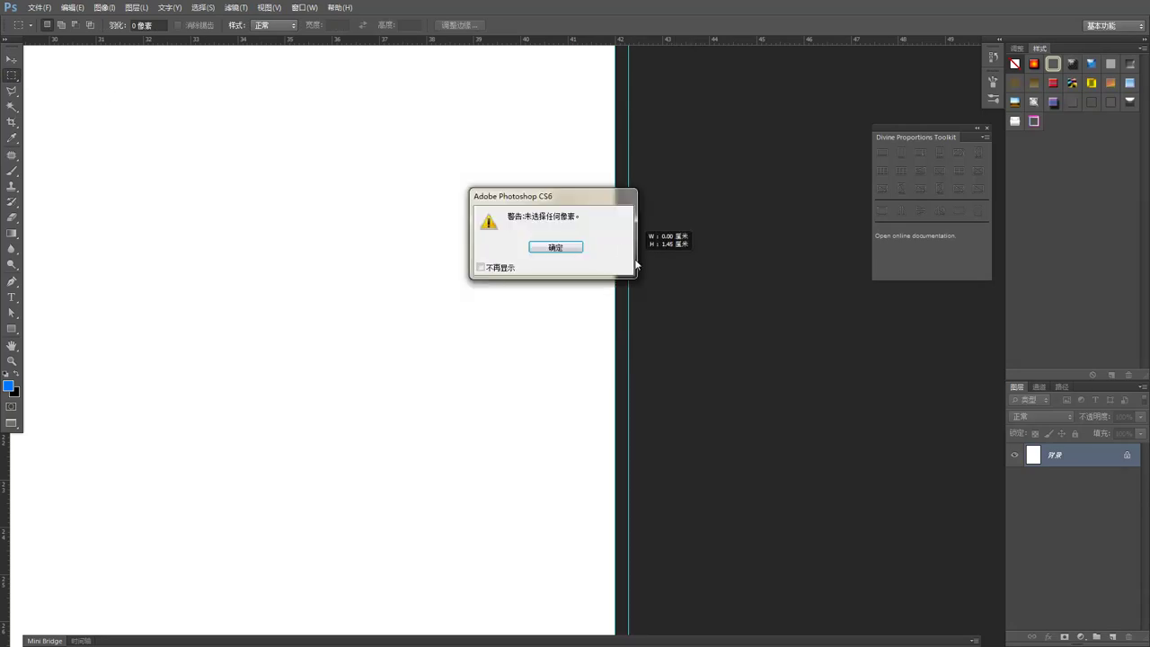
{"action": "left_click", "coordinate": [561, 247]}
{"action": "mouse_move", "coordinate": [604, 248]}
{"action": "left_mouse_down"}
{"action": "mouse_move", "coordinate": [633, 286]}
{"action": "mouse_move", "coordinate": [627, 310]}
{"action": "mouse_move", "coordinate": [597, 249]}
{"action": "mouse_move", "coordinate": [611, 256]}
{"action": "mouse_move", "coordinate": [624, 220]}
{"action": "mouse_move", "coordinate": [618, 232]}
{"action": "left_mouse_up"}
{"action": "left_click", "coordinate": [627, 308]}
{"action": "left_click", "coordinate": [622, 272]}
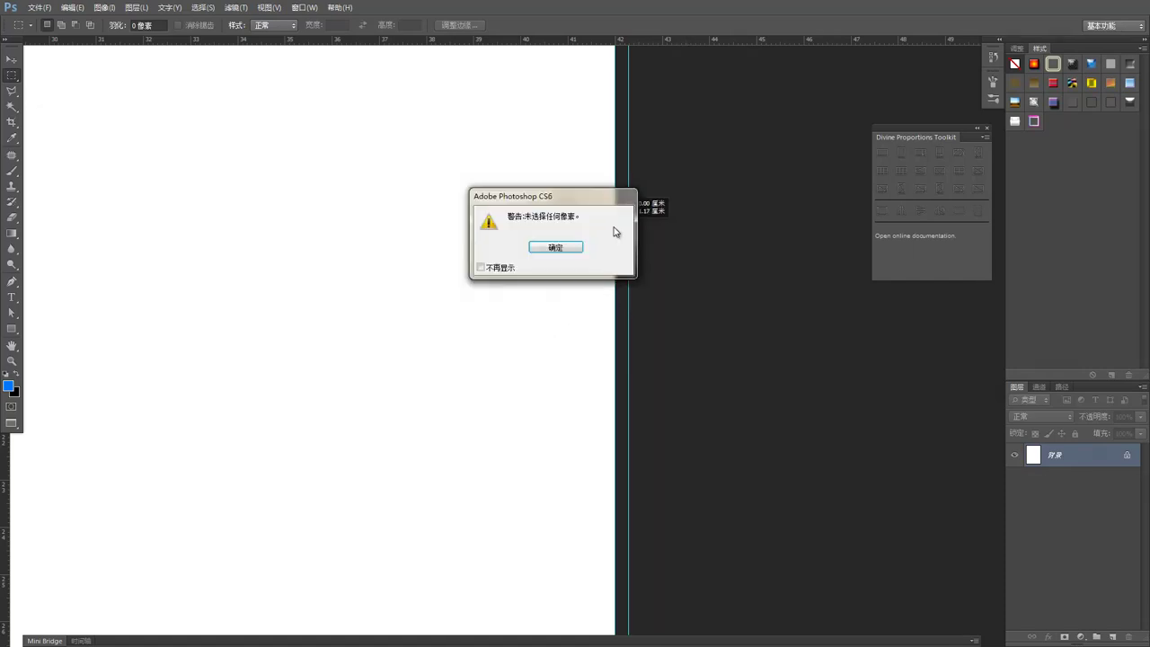
{"action": "left_click", "coordinate": [559, 250]}
Step: Add a new layer and try to marquee-select the strip beyond the canvas edge on it
{"action": "key", "text": "ctrl+shift+n"}
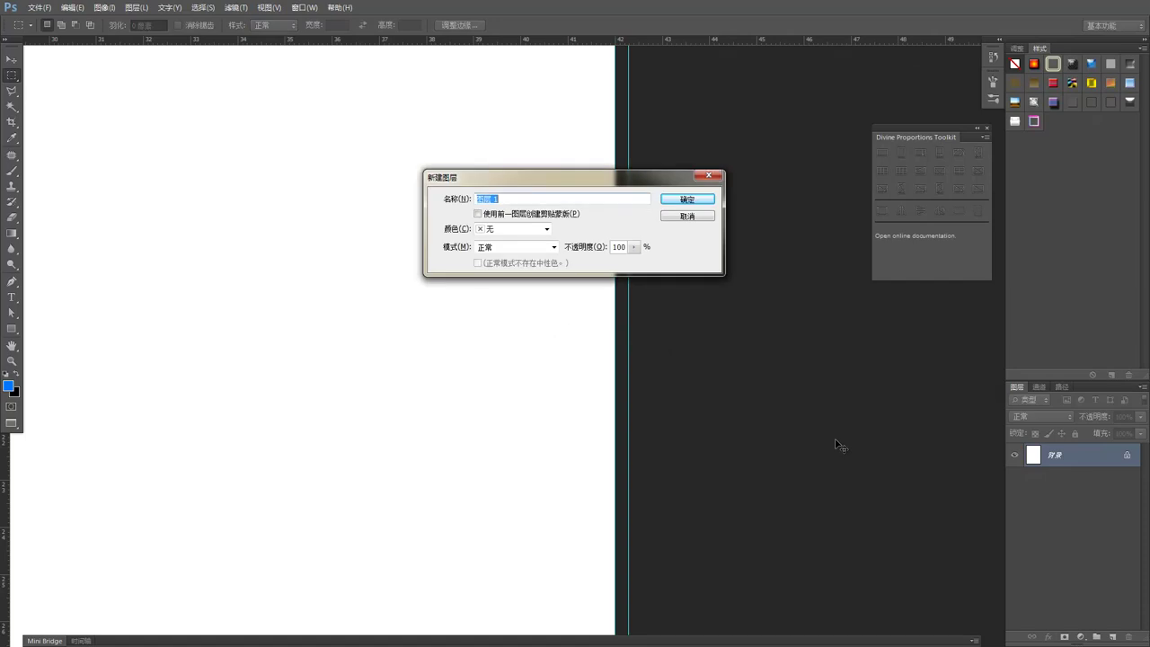
{"action": "key", "text": "Return"}
{"action": "left_click_drag", "start_coordinate": [629, 444], "coordinate": [630, 428]}
{"action": "left_click", "coordinate": [573, 247]}
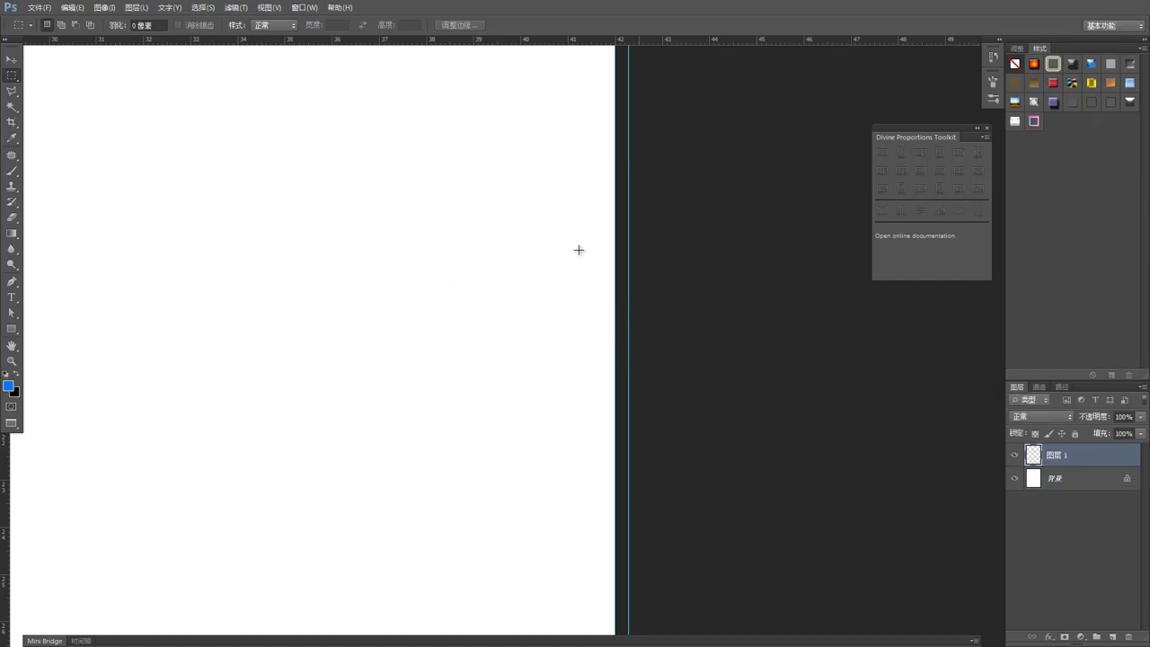
{"action": "key", "text": "c"}
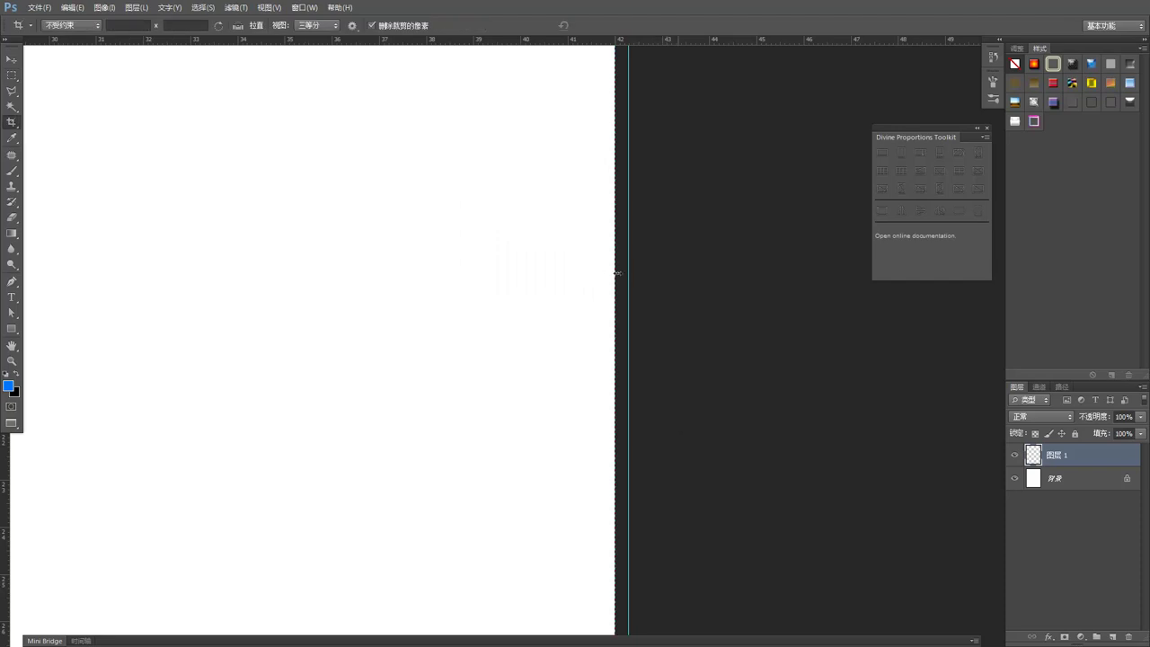
{"action": "left_click", "coordinate": [578, 275]}
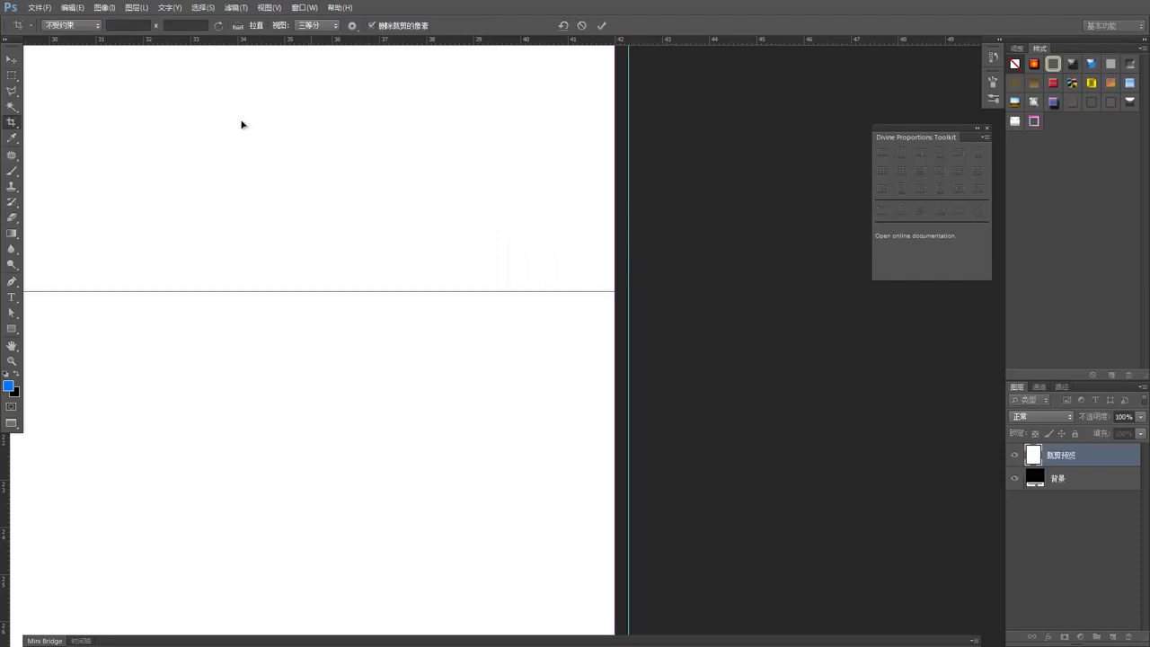
{"action": "left_click", "coordinate": [7, 60]}
{"action": "left_click", "coordinate": [615, 247]}
{"action": "left_click", "coordinate": [582, 25]}
Step: Try to marquee-select beside the zoomed-out canvas, and delete the empty layer above the background
{"action": "key", "text": "z"}
{"action": "left_click", "coordinate": [506, 176], "text": "alt"}
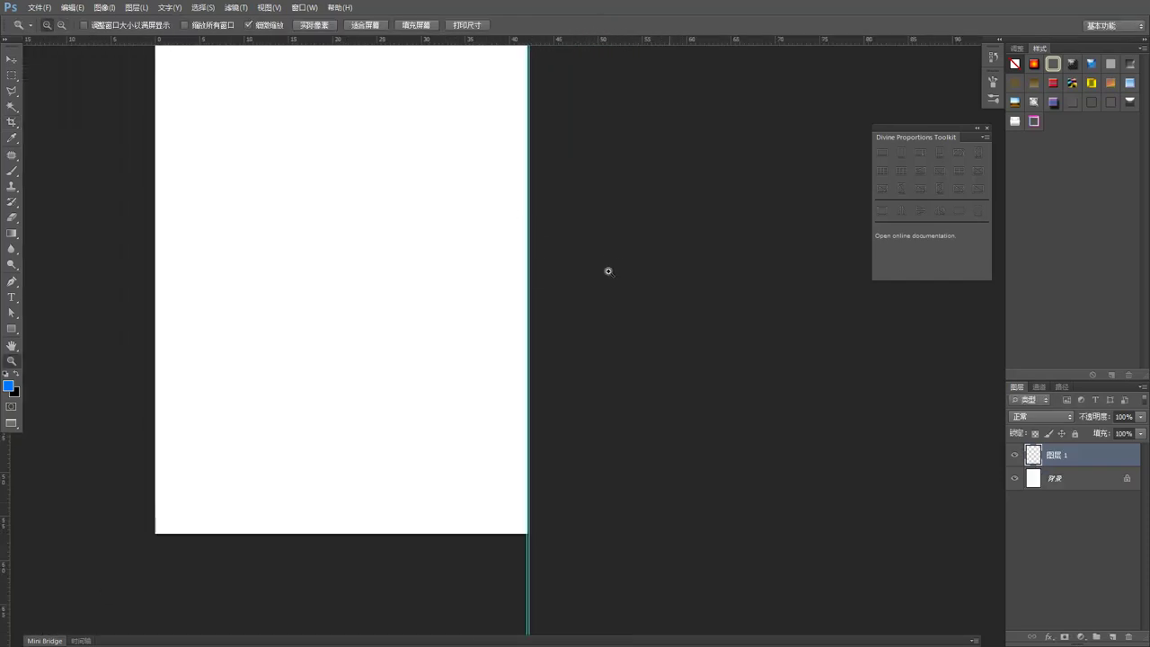
{"action": "left_click", "coordinate": [12, 75]}
{"action": "left_click_drag", "start_coordinate": [530, 316], "coordinate": [530, 309]}
{"action": "left_click", "coordinate": [557, 244]}
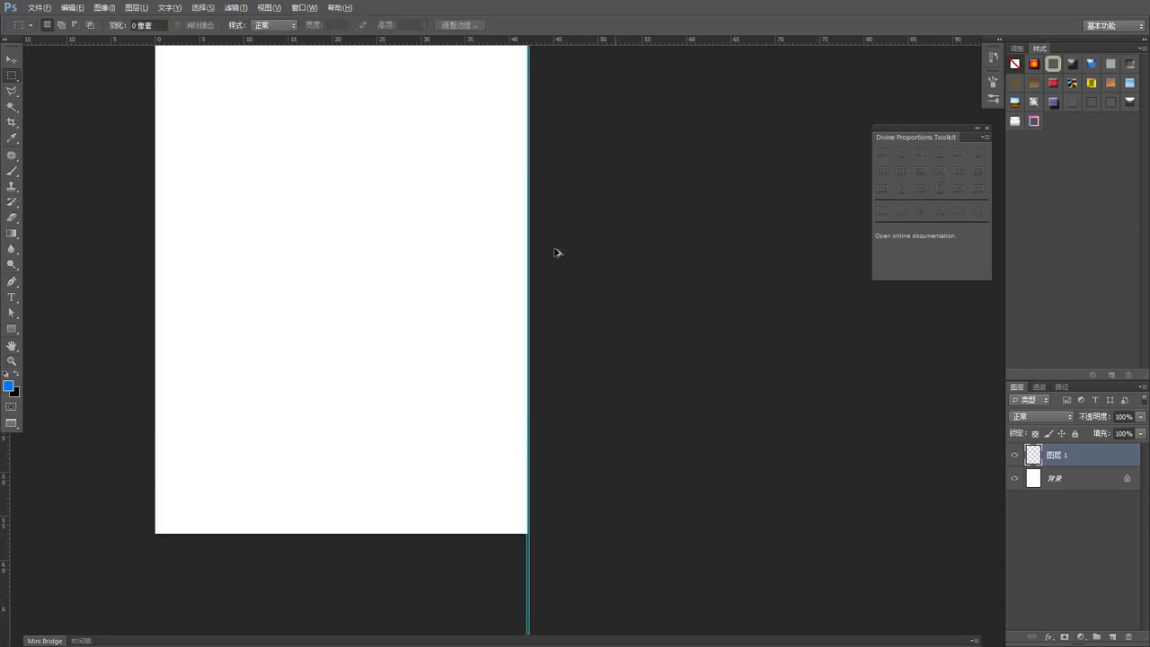
{"action": "key", "text": "Delete"}
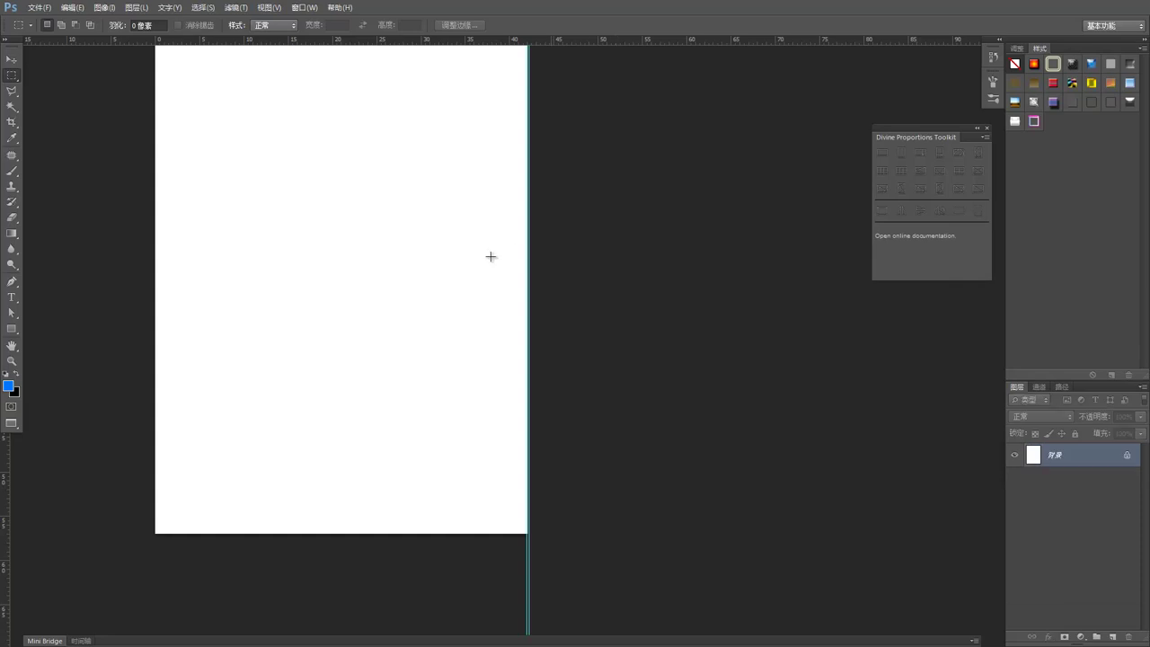
Step: Return the second document from full-screen mode to its floating window
{"action": "left_click", "coordinate": [11, 58]}
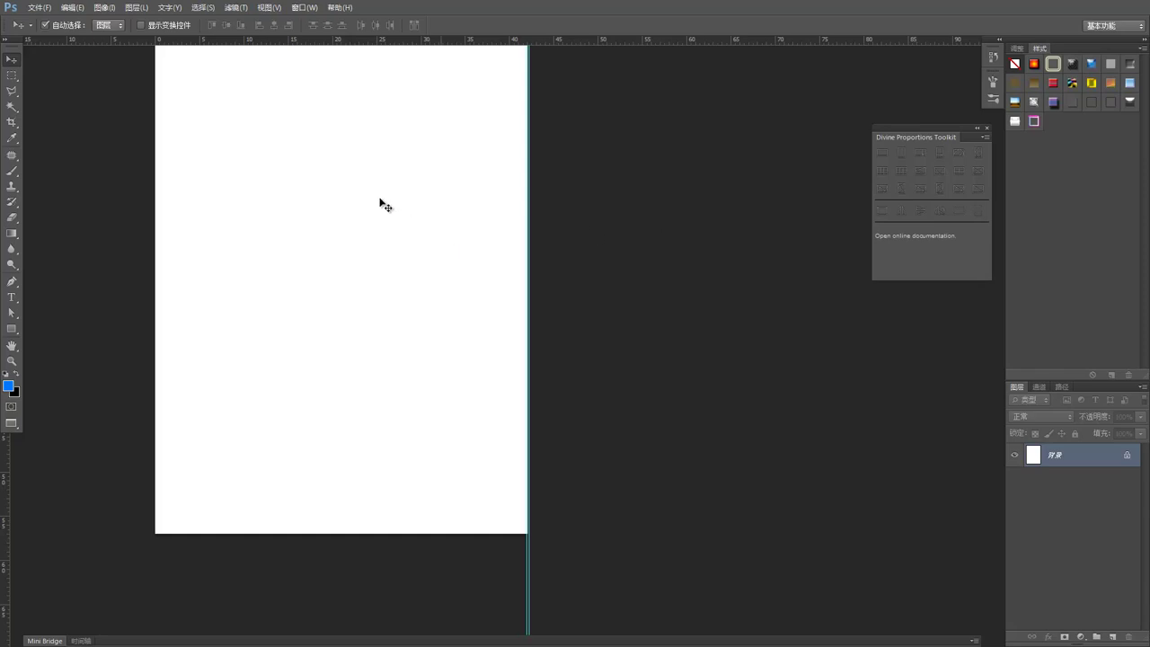
{"action": "key", "text": "c"}
{"action": "left_click", "coordinate": [12, 59]}
{"action": "key", "text": "f"}
{"action": "key", "text": "f"}
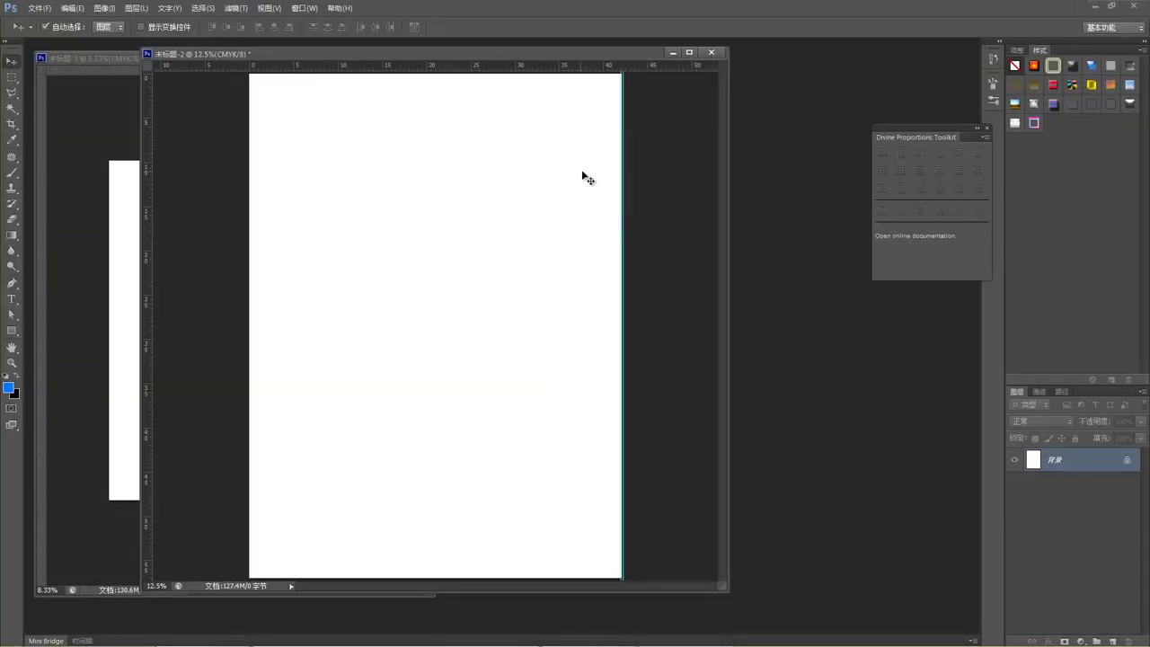
{"action": "key", "text": "f"}
Step: Try to marquee-select the area outside the canvas's right edge in the floating window
{"action": "left_click", "coordinate": [12, 77]}
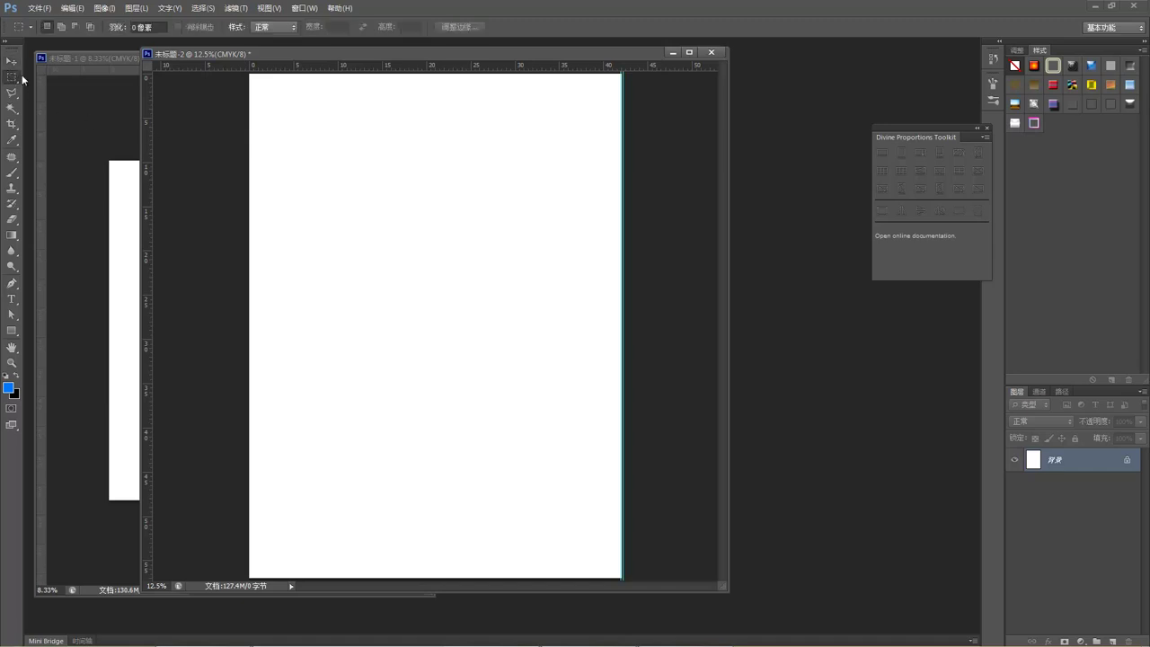
{"action": "left_click_drag", "start_coordinate": [625, 172], "coordinate": [623, 158]}
{"action": "left_click", "coordinate": [556, 247]}
Step: Extend the canvas's right edge to the 42.3 cm guide with the Crop tool
{"action": "key", "text": "c"}
{"action": "left_click_drag", "start_coordinate": [619, 326], "coordinate": [621, 327]}
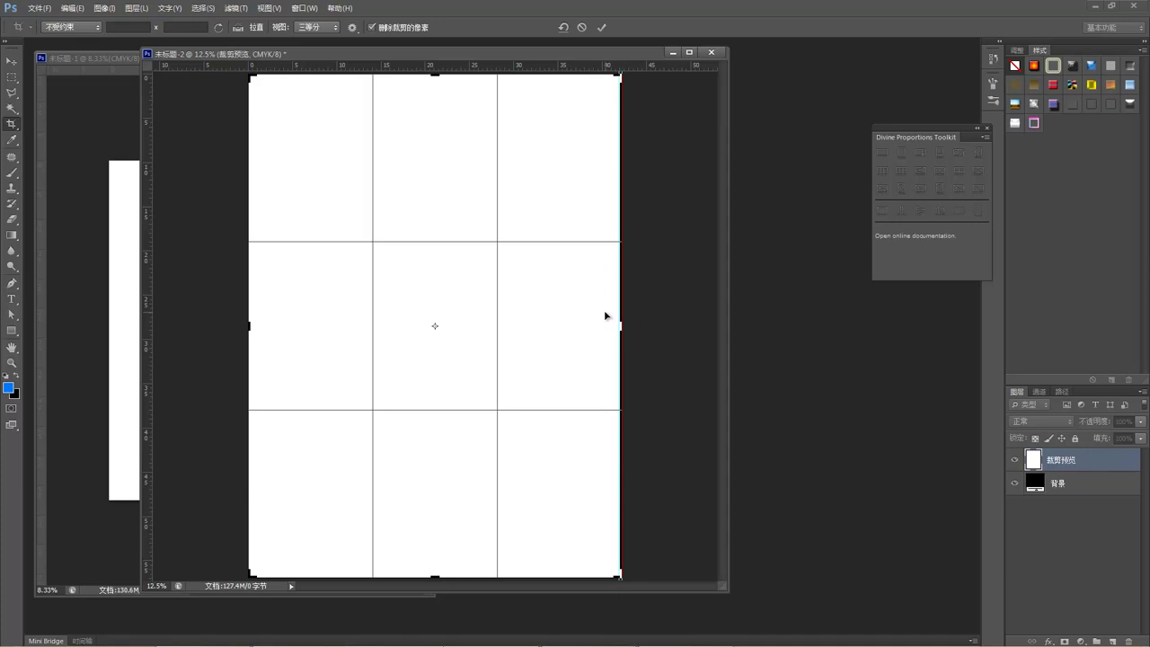
{"action": "key", "text": "Return"}
{"action": "left_click", "coordinate": [13, 61]}
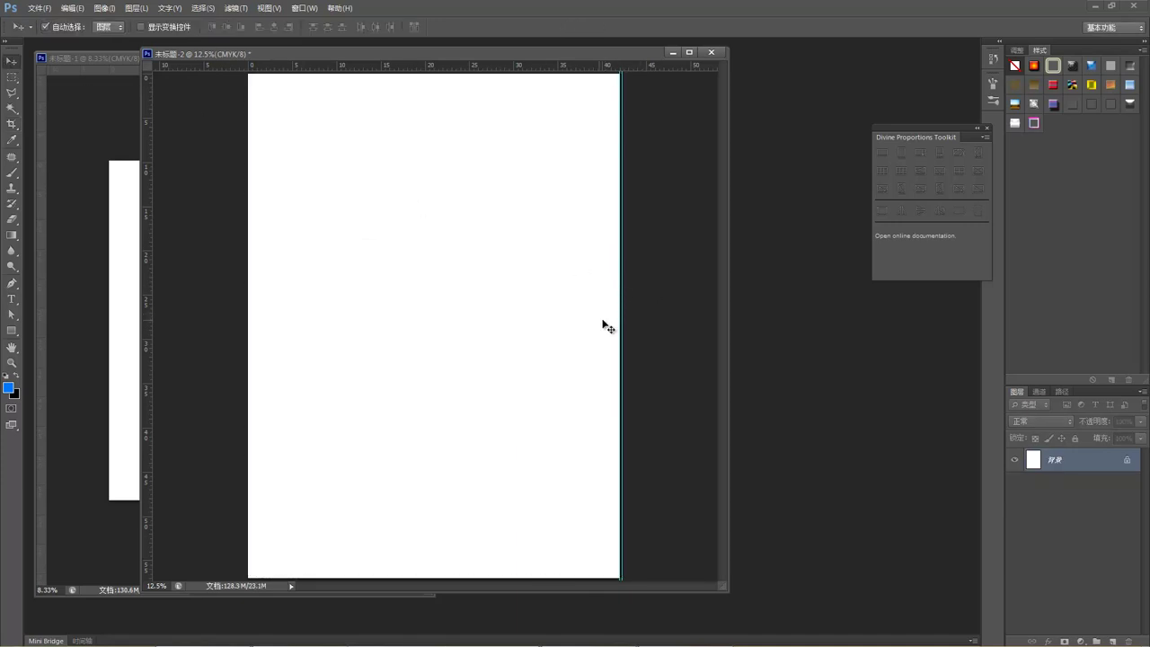
Step: Resize the second document's image to 42.6 cm wide and 57.6 cm high
{"action": "key", "text": "ctrl+alt+i"}
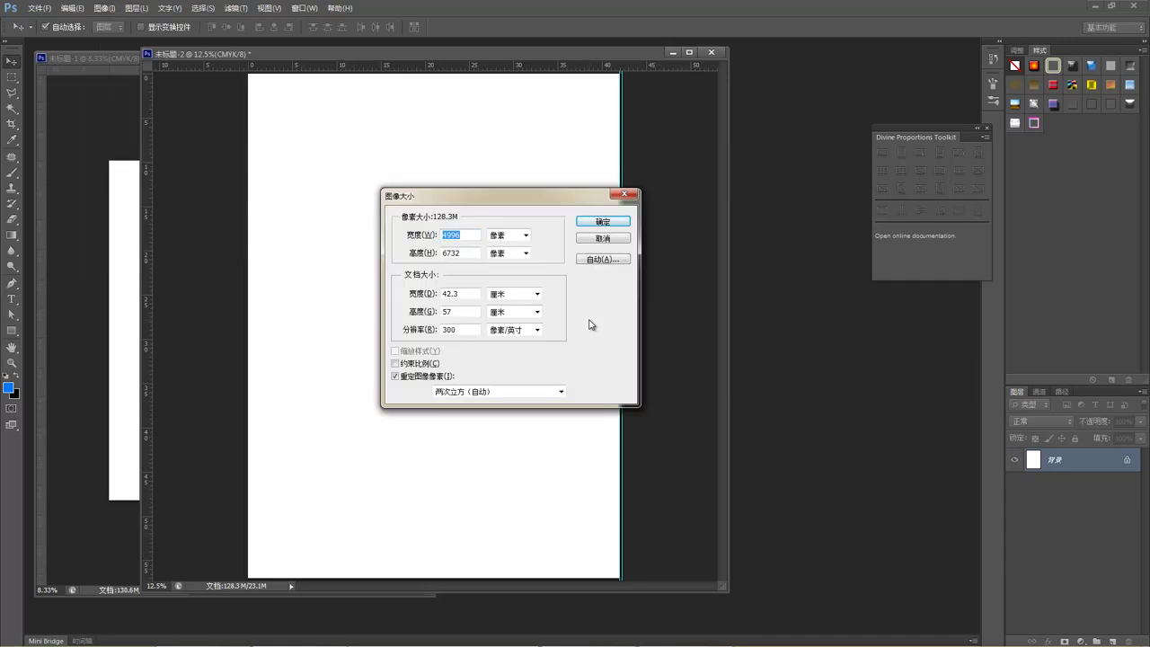
{"action": "left_click", "coordinate": [455, 293]}
{"action": "type", "text": "6"}
{"action": "left_click", "coordinate": [465, 309]}
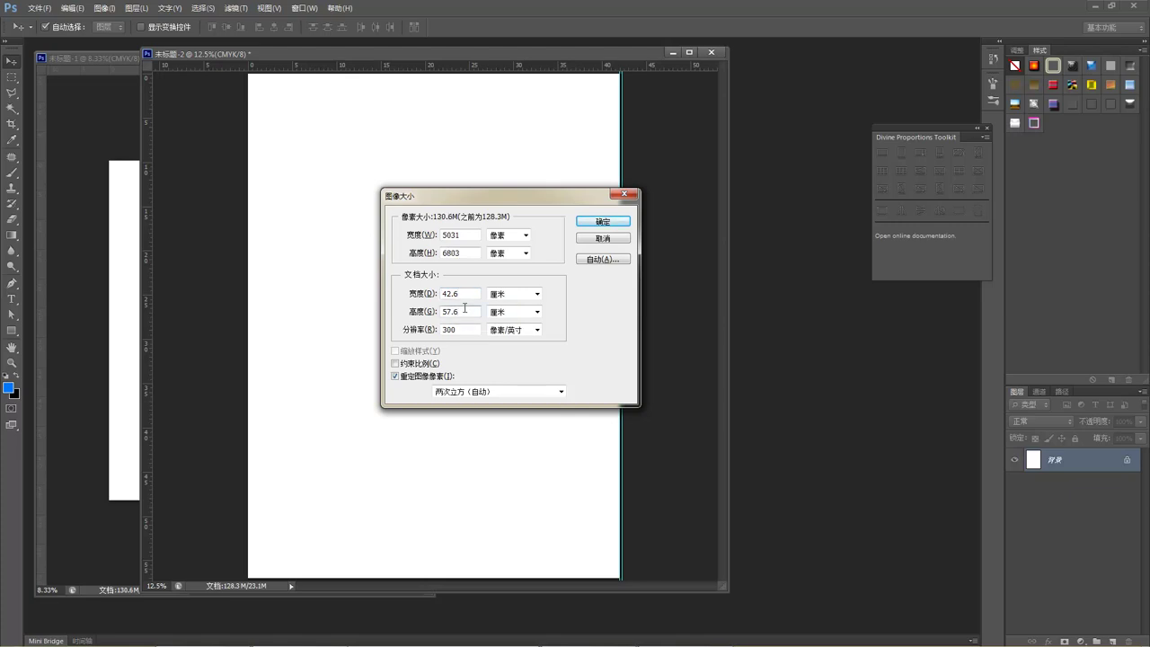
{"action": "key", "text": "Return"}
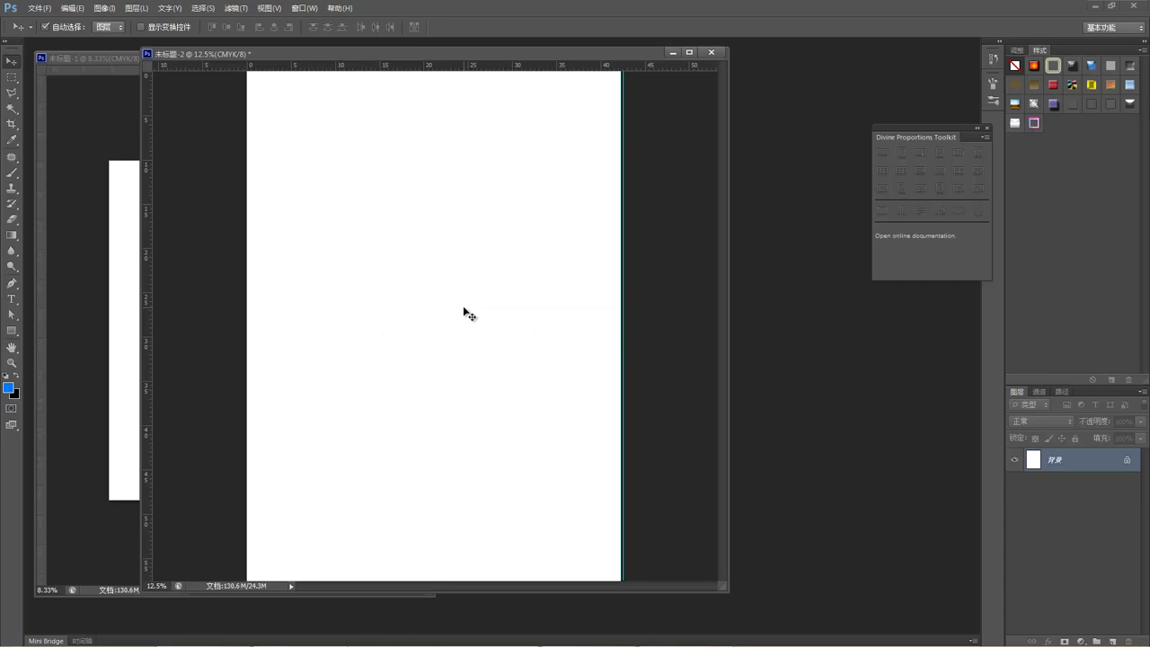
Step: Check the second document's image size, moving its window aside to uncover the first document
{"action": "key", "text": "ctrl+alt+i"}
{"action": "left_click", "coordinate": [601, 238]}
{"action": "left_click_drag", "start_coordinate": [464, 53], "coordinate": [579, 66]}
{"action": "key", "text": "ctrl+alt+i"}
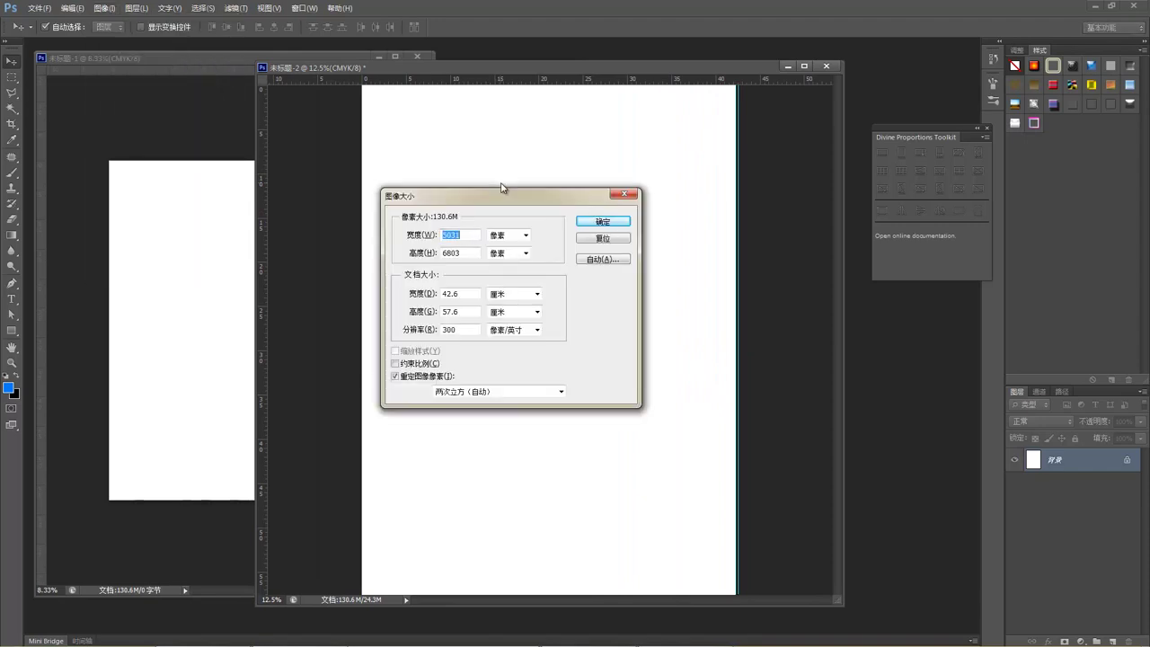
{"action": "left_click", "coordinate": [619, 239]}
Step: Close the second document without saving and move the first document's window toward the middle of the workspace
{"action": "left_click", "coordinate": [821, 69]}
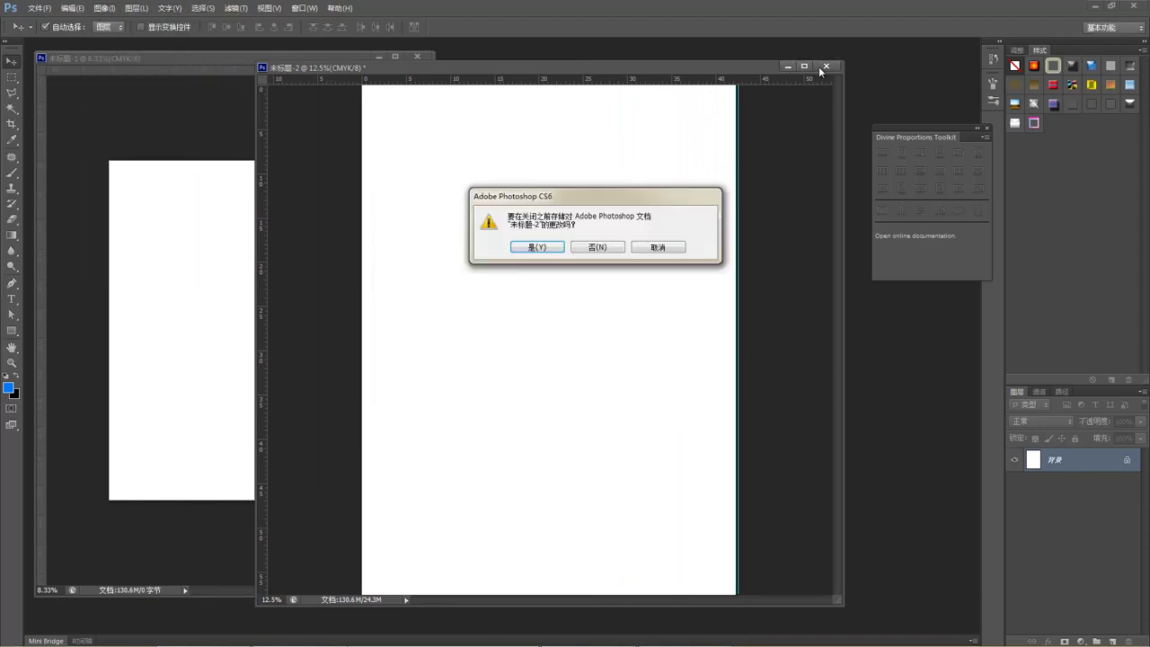
{"action": "left_click", "coordinate": [614, 250]}
{"action": "left_click_drag", "start_coordinate": [310, 56], "coordinate": [514, 67]}
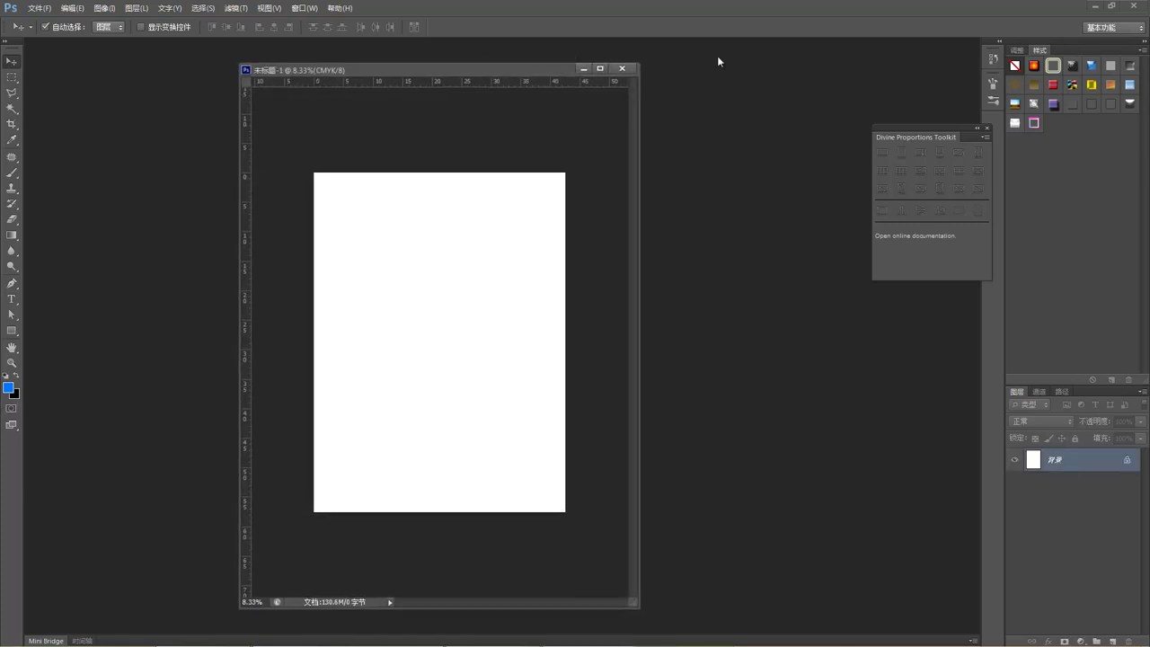
Step: Switch to the Illustrator notes and examine the sections on poster output materials and printing paper types
{"action": "left_click", "coordinate": [1095, 7]}
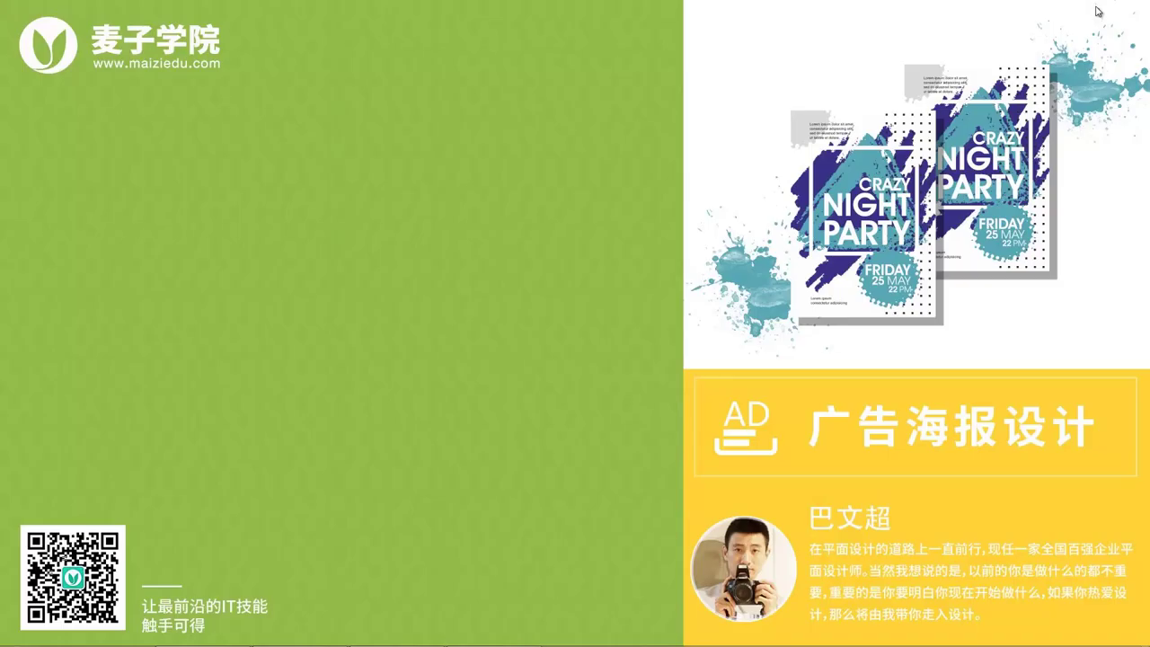
{"action": "left_click", "coordinate": [239, 642]}
{"action": "scroll", "coordinate": [440, 357], "scroll_direction": "up", "scroll_amount": 5}
{"action": "scroll", "coordinate": [439, 354], "scroll_direction": "up", "scroll_amount": 10}
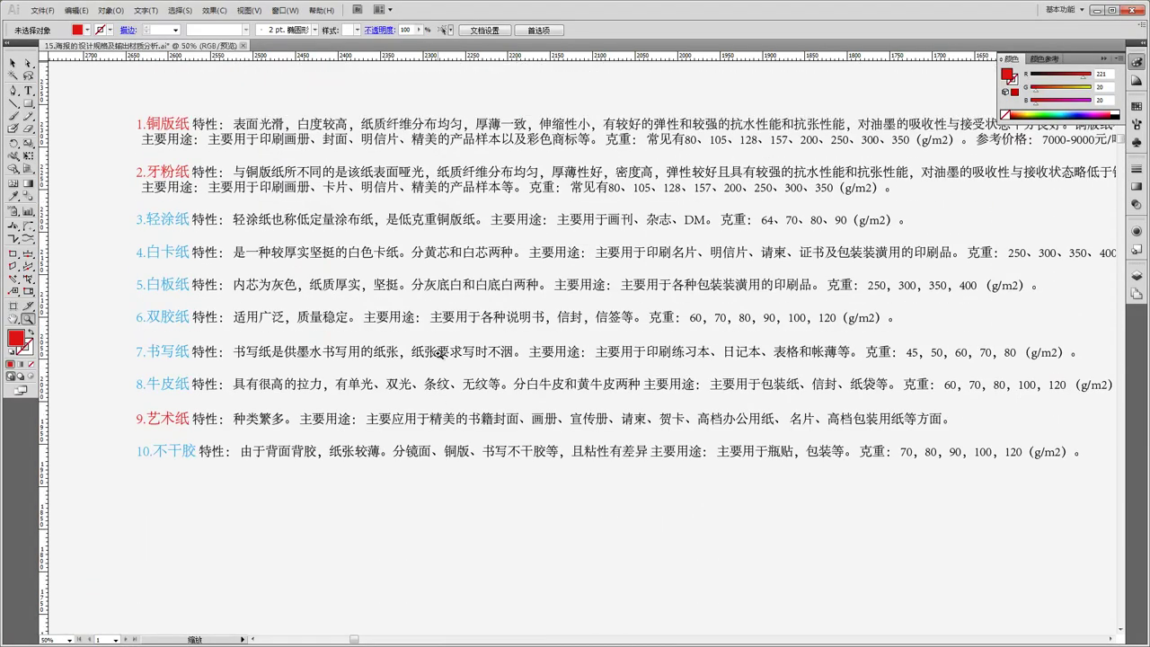
{"action": "scroll", "coordinate": [438, 354], "scroll_direction": "up", "scroll_amount": 2}
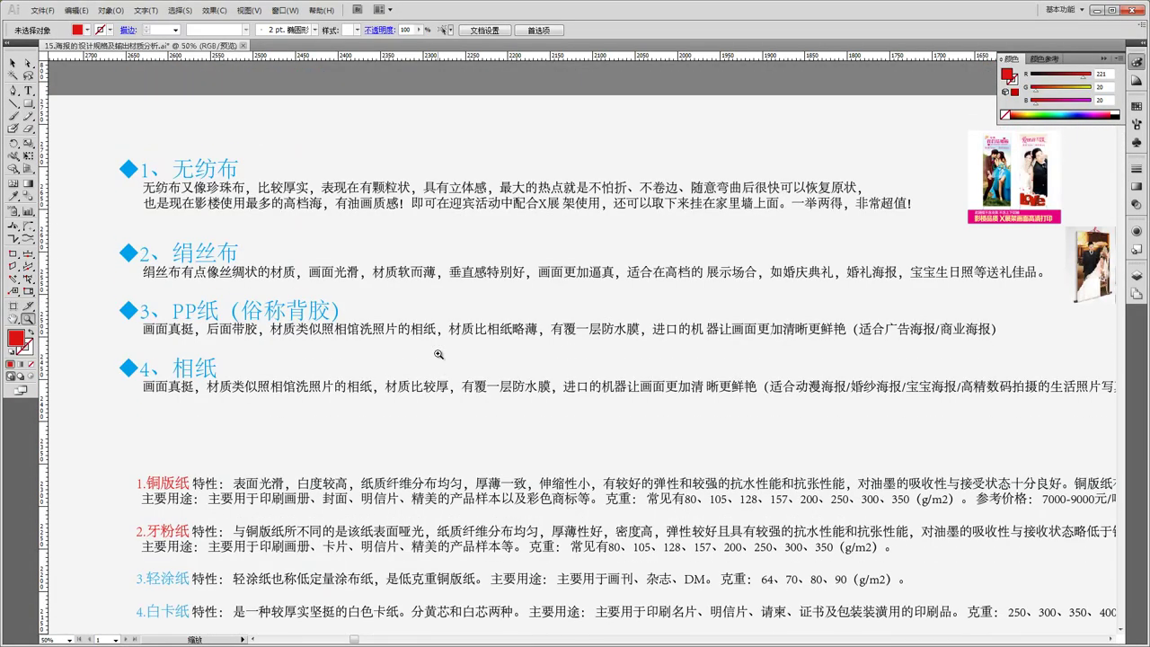
{"action": "left_click", "coordinate": [315, 357], "text": "alt"}
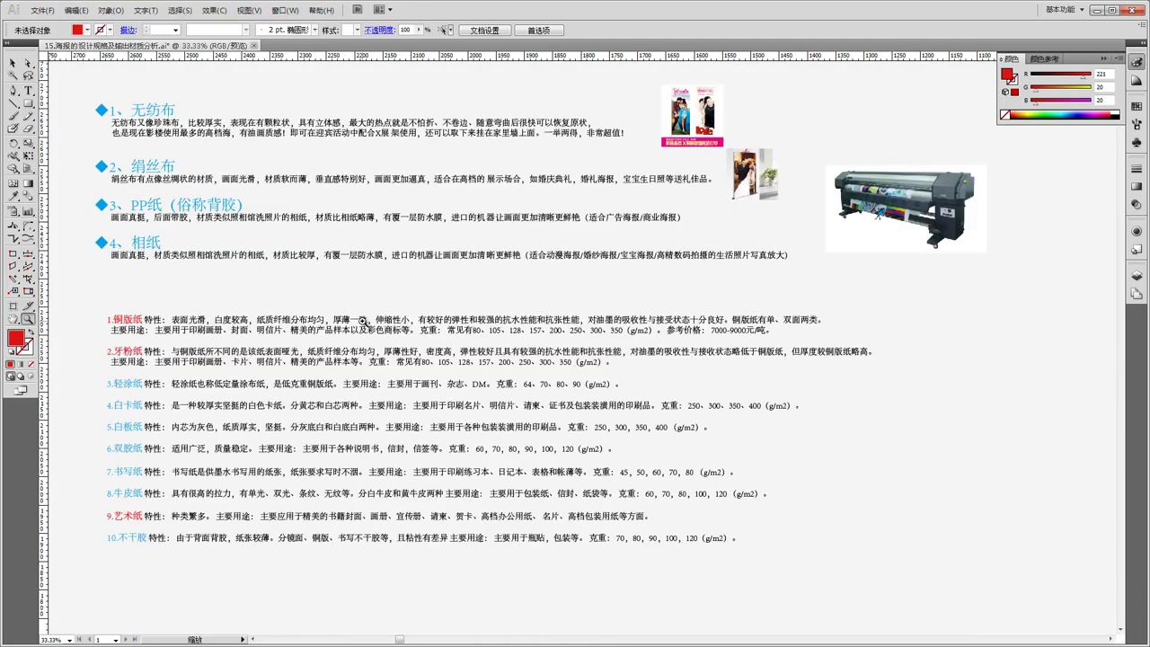
{"action": "scroll", "coordinate": [362, 321], "scroll_direction": "down", "scroll_amount": 1}
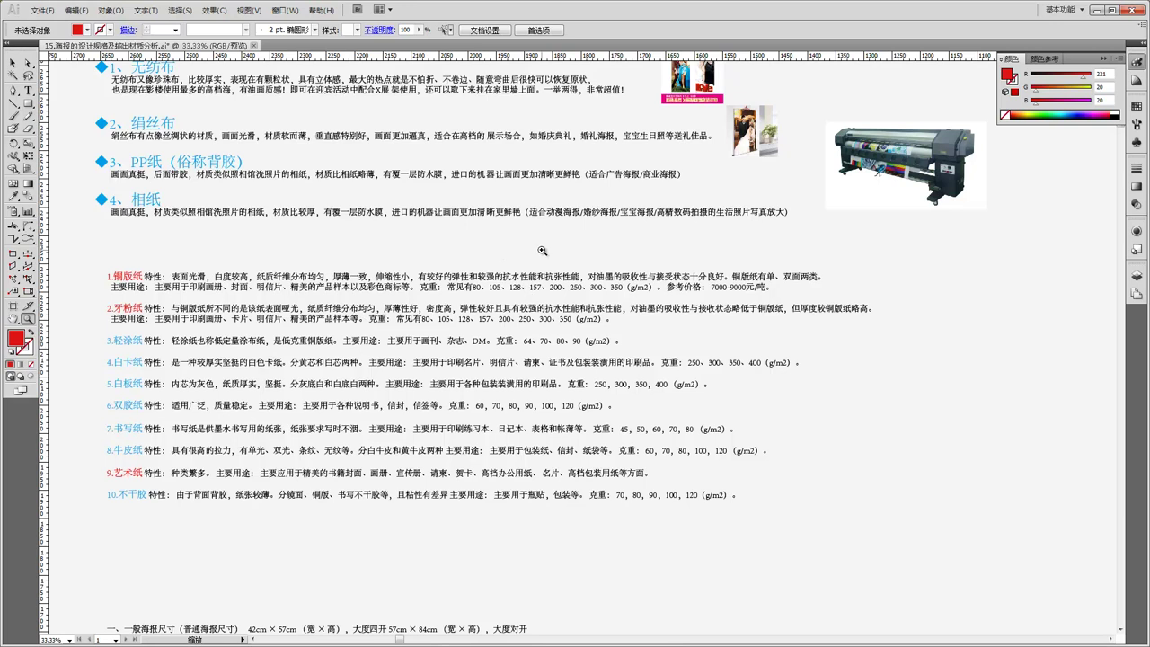
{"action": "scroll", "coordinate": [543, 250], "scroll_direction": "up", "scroll_amount": 2}
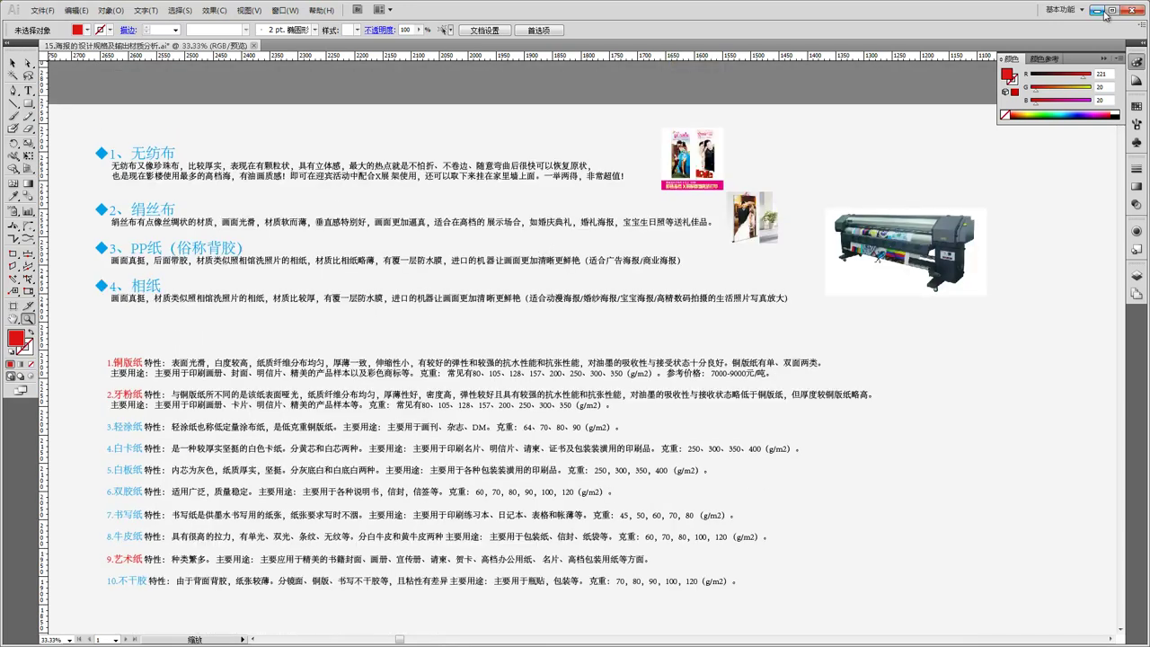